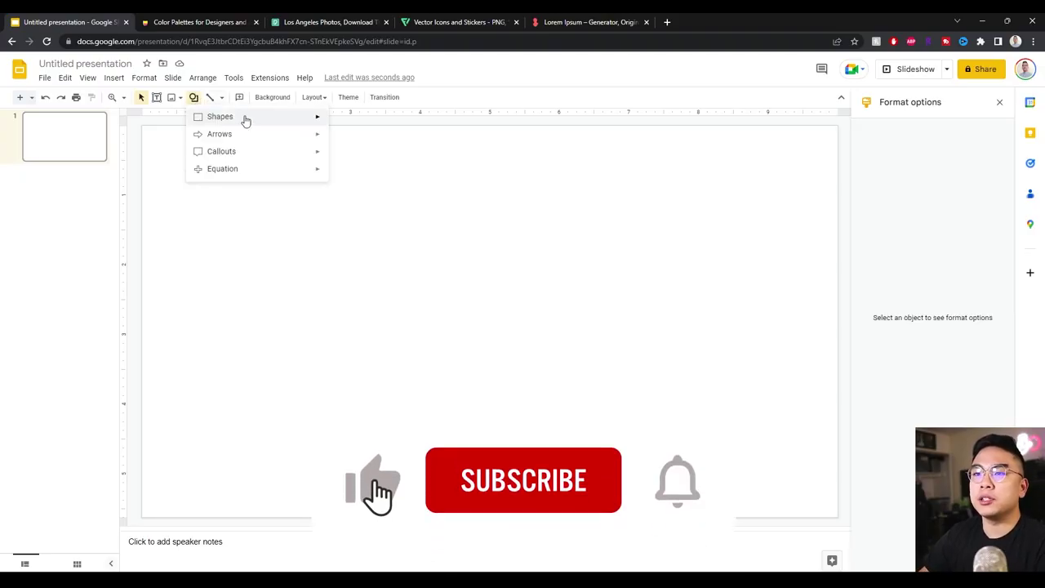
# - Draw a rounded square about 0.8 in wide in the slide's upper-left area, at about X 1.4, Y 1.38 in
pyautogui.moveTo(245, 119)
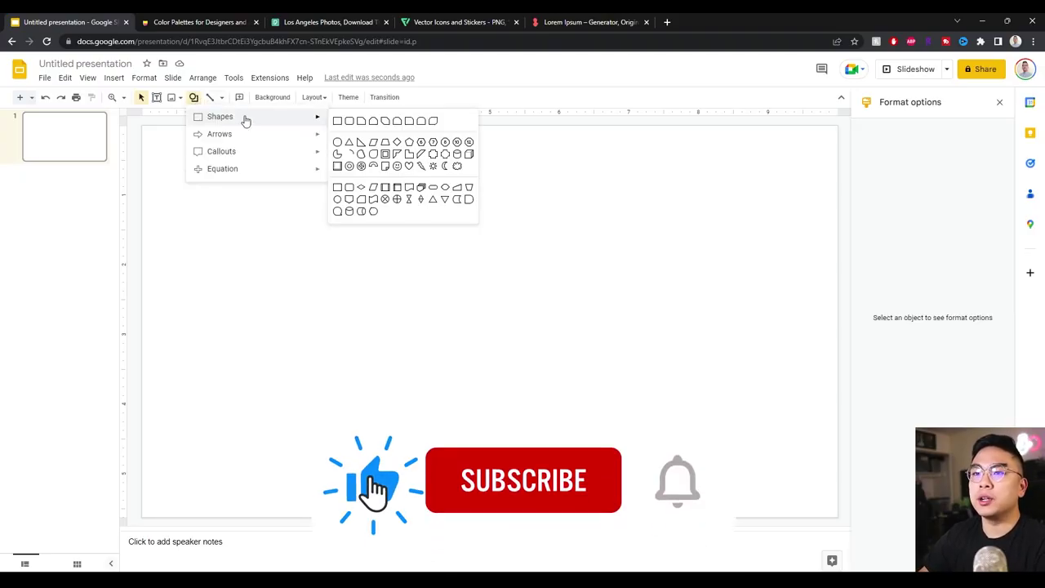
pyautogui.click(348, 120)
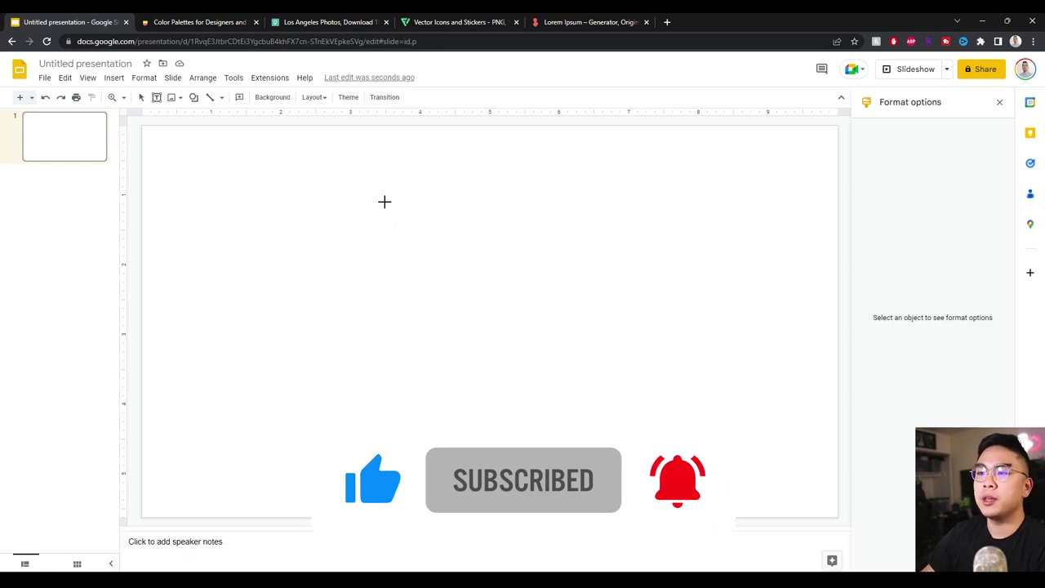
pyautogui.moveTo(385, 201)
pyautogui.mouseDown()
pyautogui.moveTo(438, 255)
pyautogui.moveTo(252, 263)
pyautogui.moveTo(277, 253)
pyautogui.mouseUp()
pyautogui.click(352, 261)
pyautogui.click(383, 272)
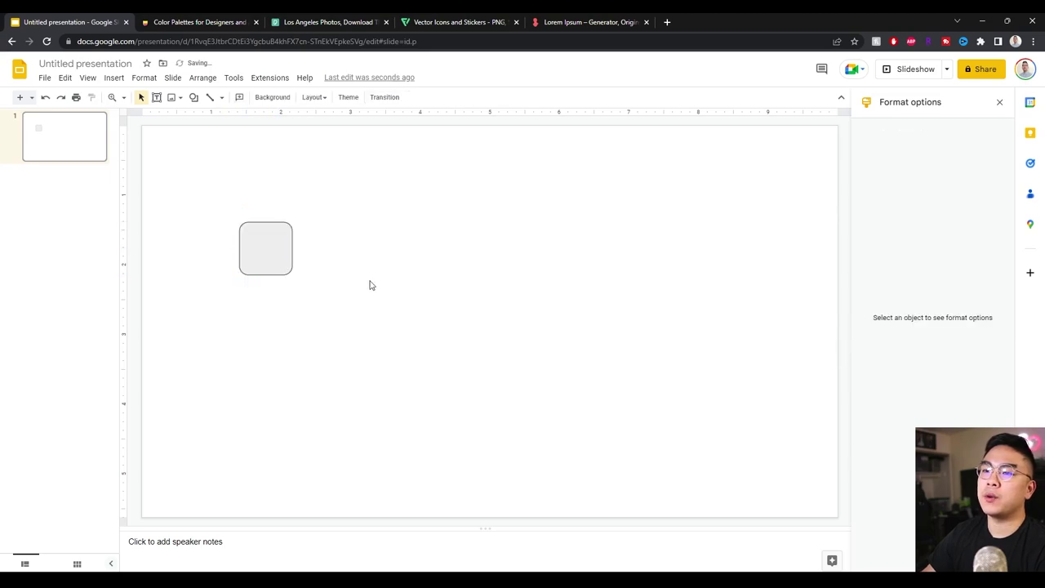
pyautogui.click(279, 263)
pyautogui.click(343, 269)
pyautogui.click(270, 257)
pyautogui.click(326, 259)
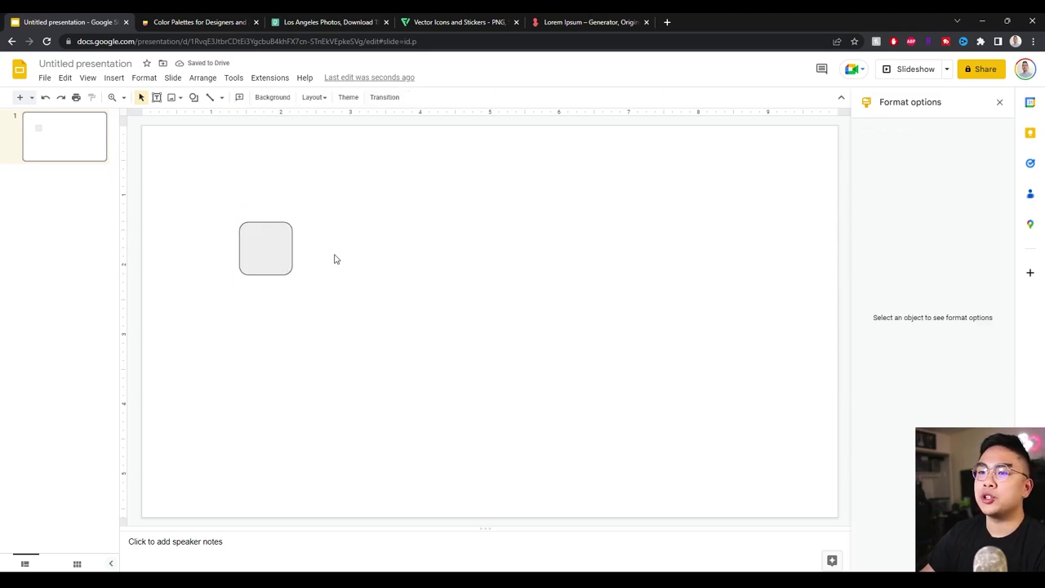
pyautogui.click(278, 263)
pyautogui.click(352, 286)
# - Place a copy of the rounded square directly below the original, at about X 1.4, Y 2.3 in
pyautogui.click(265, 267)
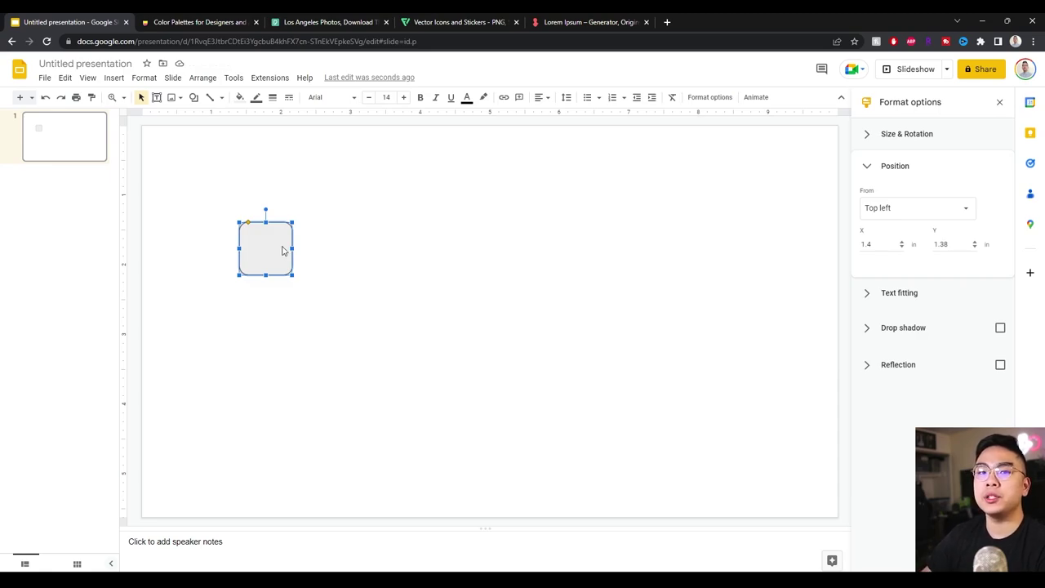
pyautogui.moveTo(277, 251); pyautogui.dragTo(278, 315)
pyautogui.click(387, 354)
pyautogui.click(273, 309)
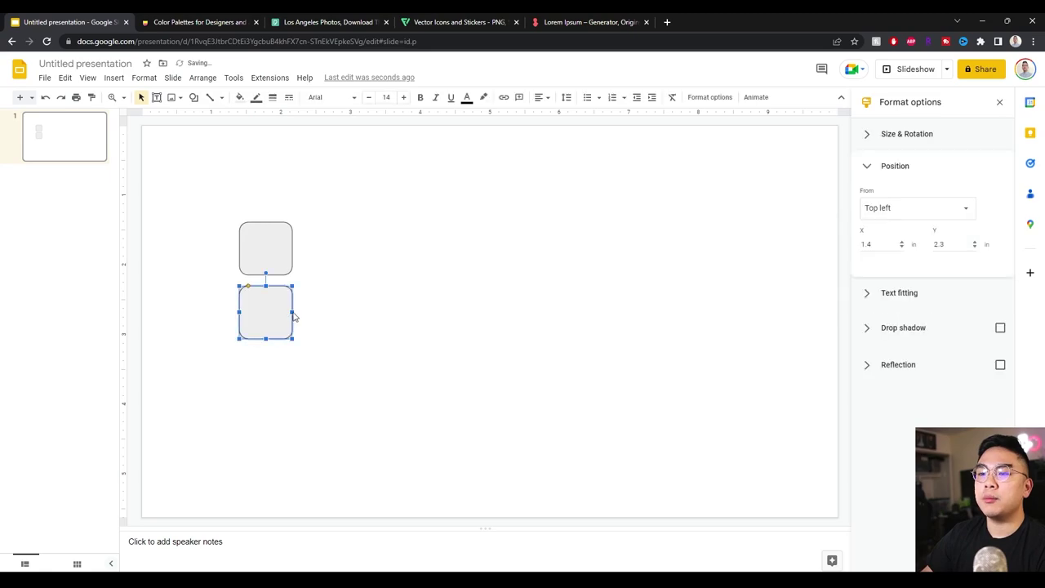
# - Widen the lower rounded square rightward into a bar about 3 in wide, keeping its left edge in place
pyautogui.moveTo(293, 316); pyautogui.dragTo(430, 315)
pyautogui.click(460, 408)
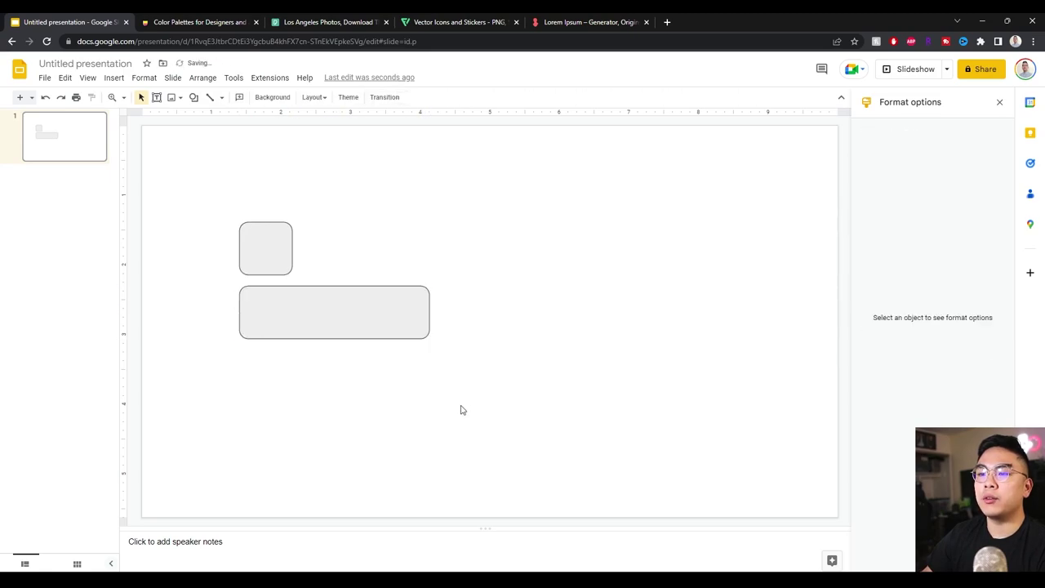
pyautogui.click(335, 327)
pyautogui.click(372, 389)
pyautogui.click(424, 323)
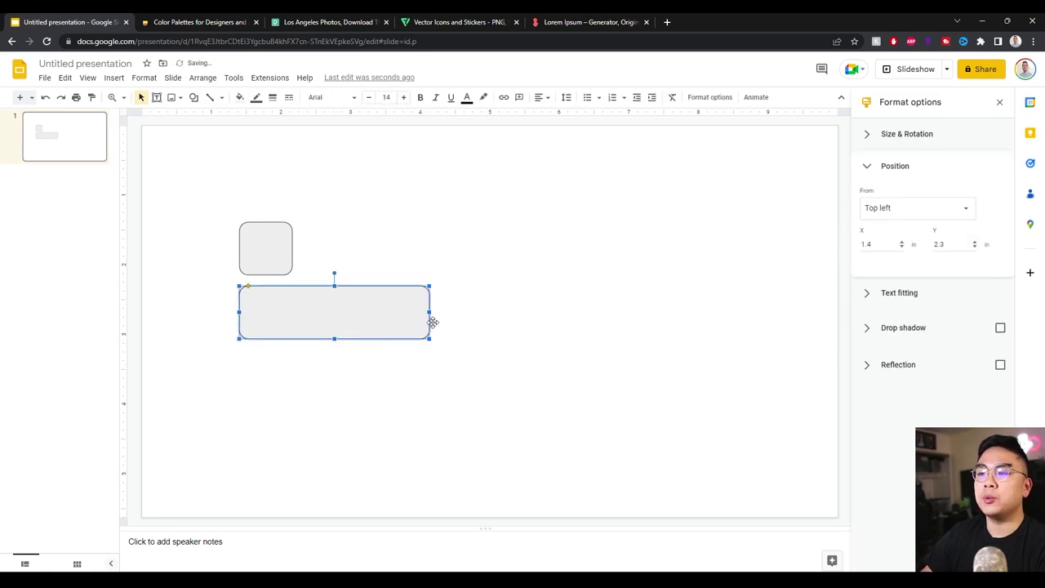
pyautogui.moveTo(429, 312); pyautogui.dragTo(446, 312)
pyautogui.click(515, 377)
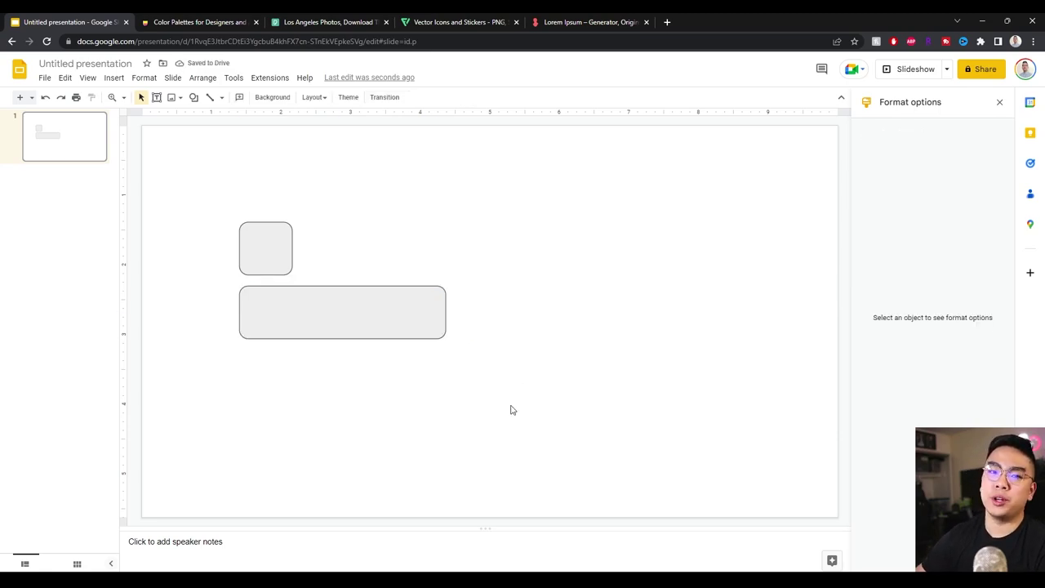
# - Duplicate the small rounded square and place the copy right of the wide bar, at about X 5.49, Y 2.05 in
pyautogui.click(278, 250)
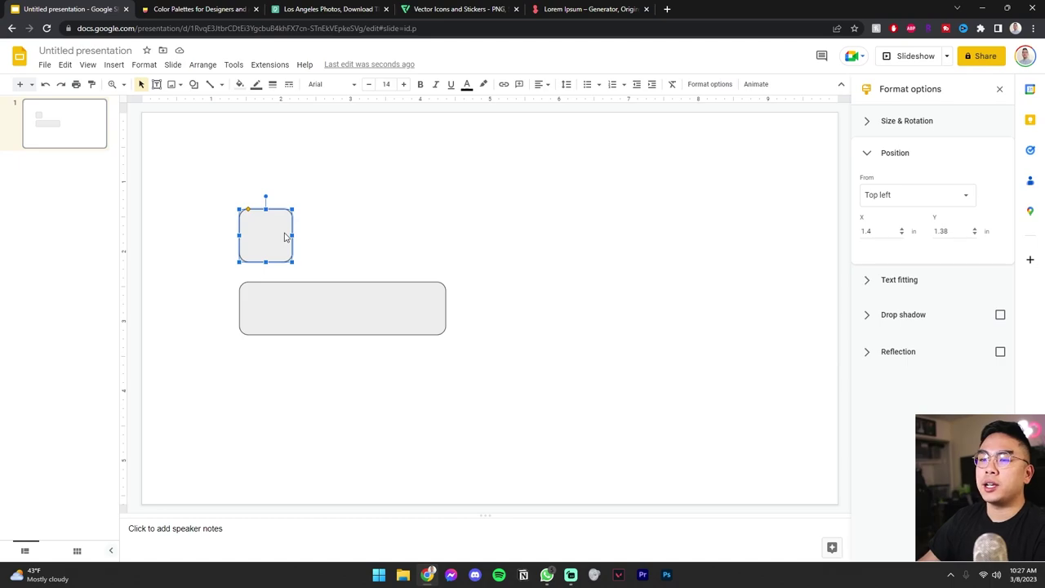
pyautogui.click(347, 226)
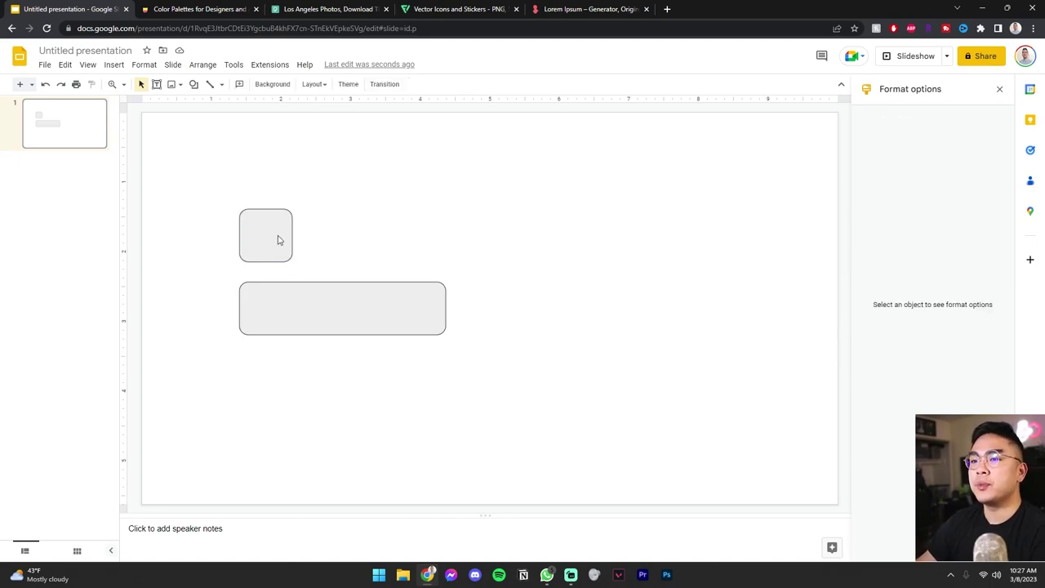
pyautogui.click(277, 238)
pyautogui.hotkey('ctrl', 'd')
pyautogui.moveTo(280, 257); pyautogui.dragTo(550, 291)
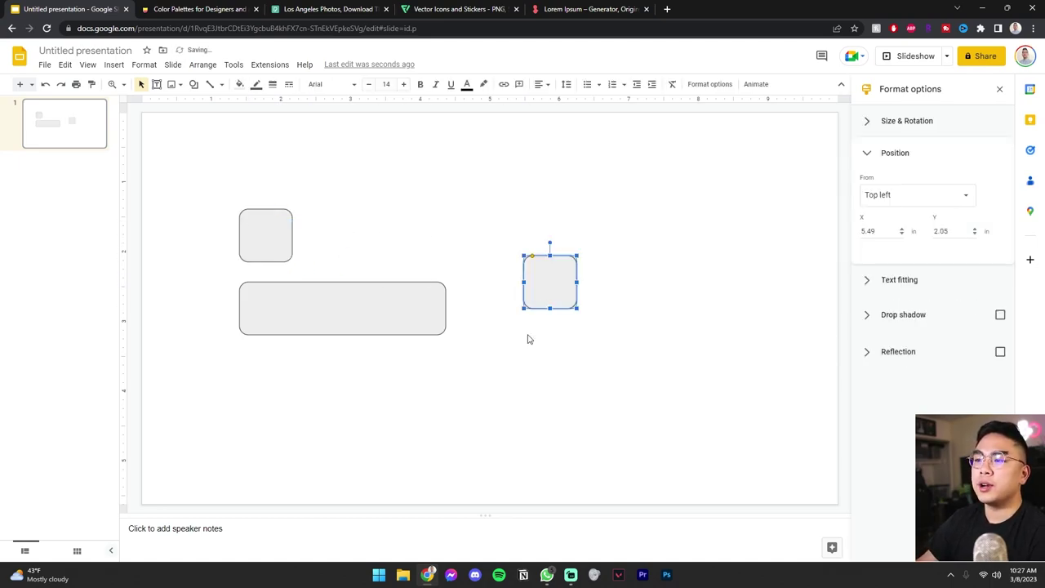
pyautogui.click(531, 358)
pyautogui.click(553, 291)
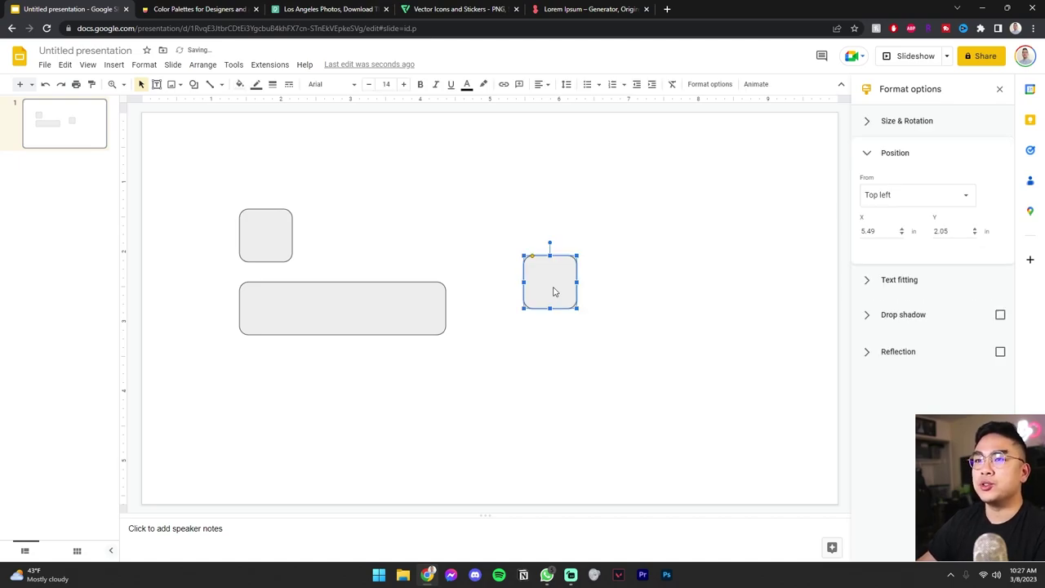
# - Switch to the Pexels results for Los Angeles and copy the pink sunset photo of the city beside the hills
pyautogui.click(350, 6)
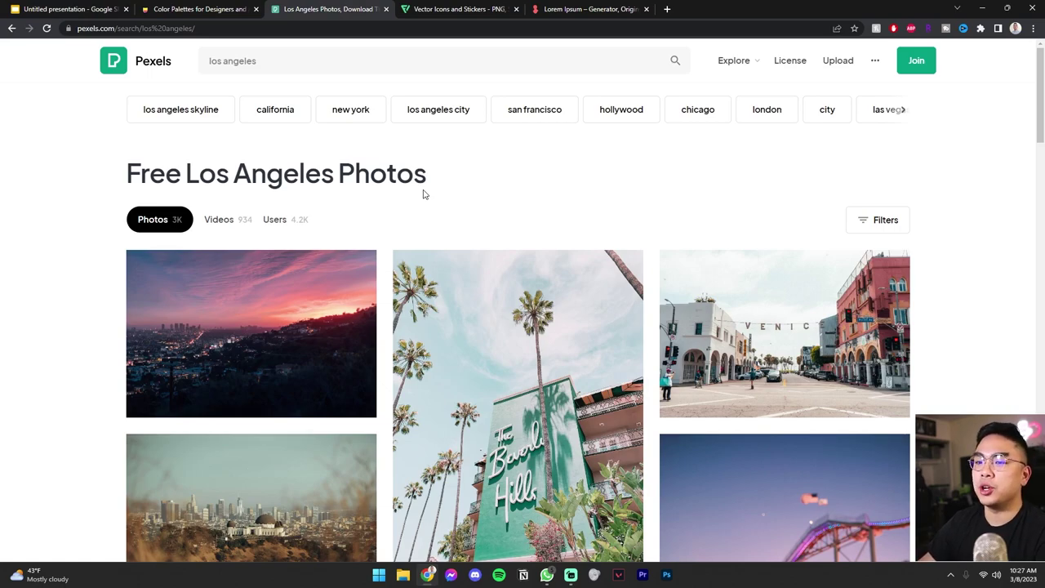
pyautogui.click(351, 311)
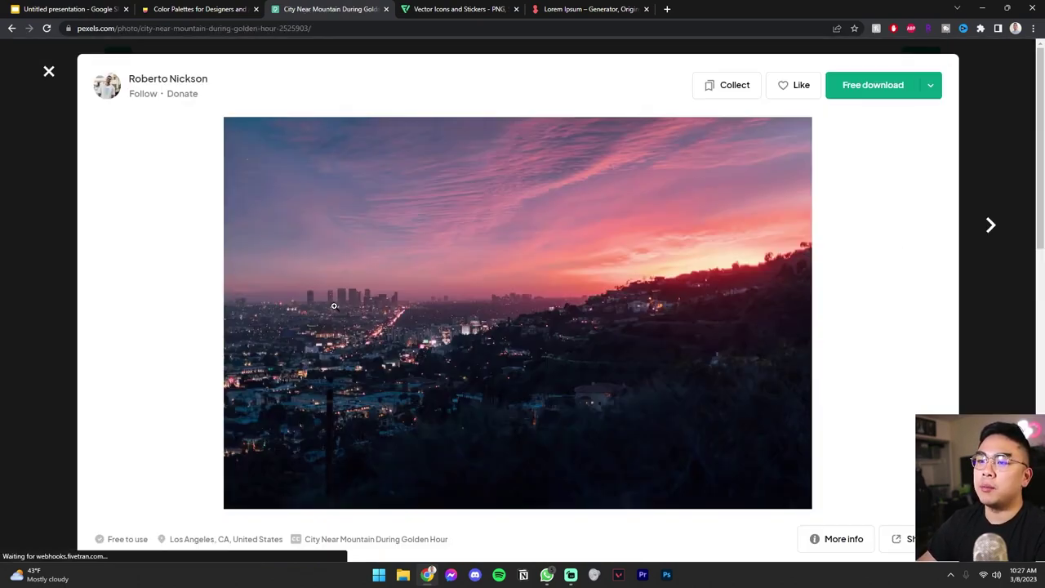
pyautogui.rightClick(393, 294)
pyautogui.click(419, 329)
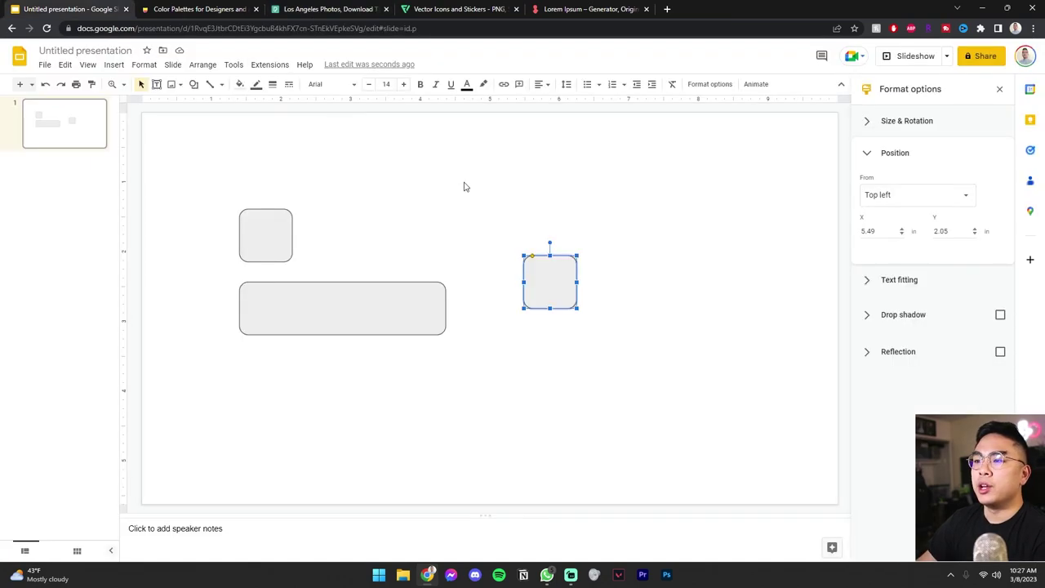
# - Paste the sunset photo on the slide and scale it to the right-hand square's height, centred over that square
pyautogui.click(521, 213)
pyautogui.hotkey('ctrl', 'v')
pyautogui.moveTo(598, 428); pyautogui.dragTo(663, 364)
pyautogui.moveTo(782, 426); pyautogui.dragTo(556, 279)
pyautogui.click(655, 298)
pyautogui.click(570, 295)
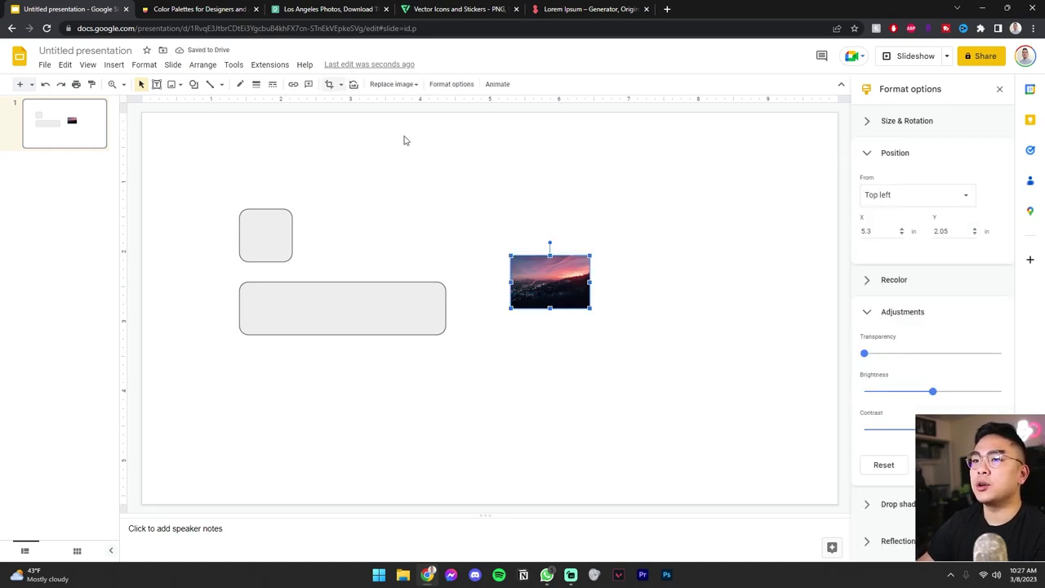
# - Mask the sunset photo with a rounded rectangle and crop it to the size of the grey square beneath it
pyautogui.click(342, 86)
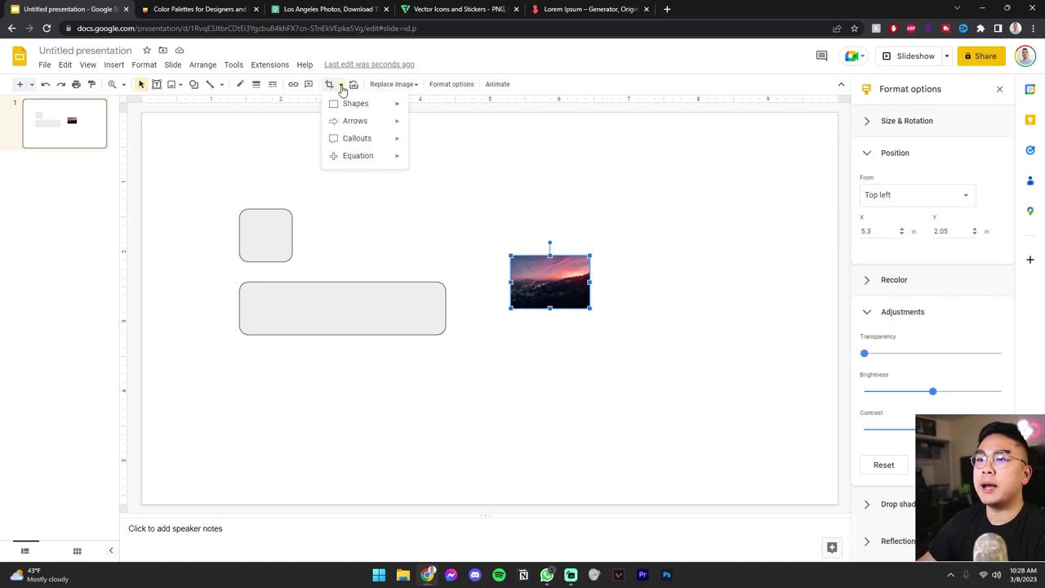
pyautogui.moveTo(368, 103)
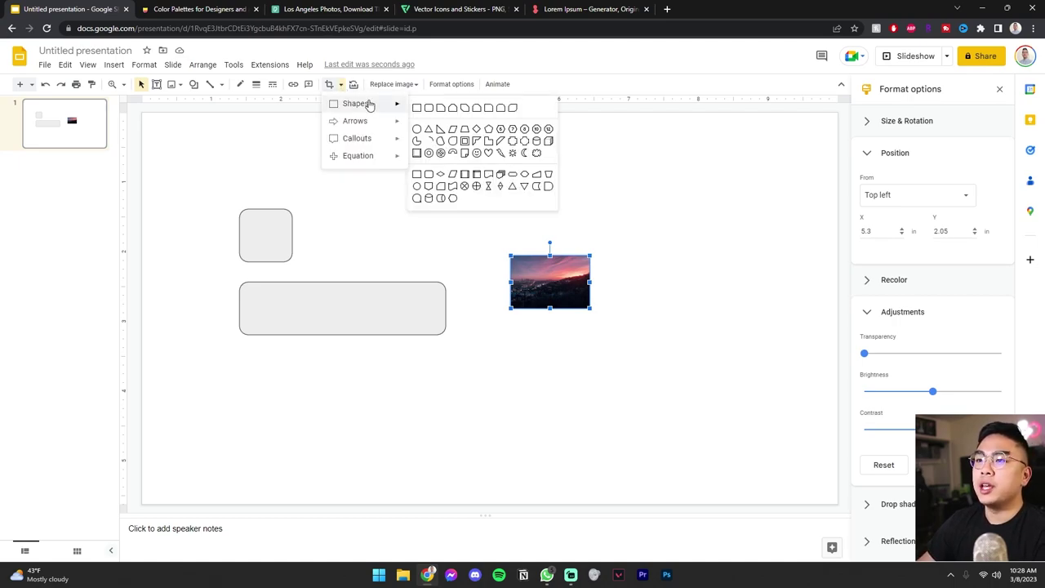
pyautogui.click(430, 111)
pyautogui.click(645, 245)
# - Move the cropped sunset photo just above the right-hand grey square, aligned with it at about Y 1.16 in
pyautogui.moveTo(570, 298); pyautogui.dragTo(536, 227)
pyautogui.click(604, 236)
pyautogui.click(629, 251)
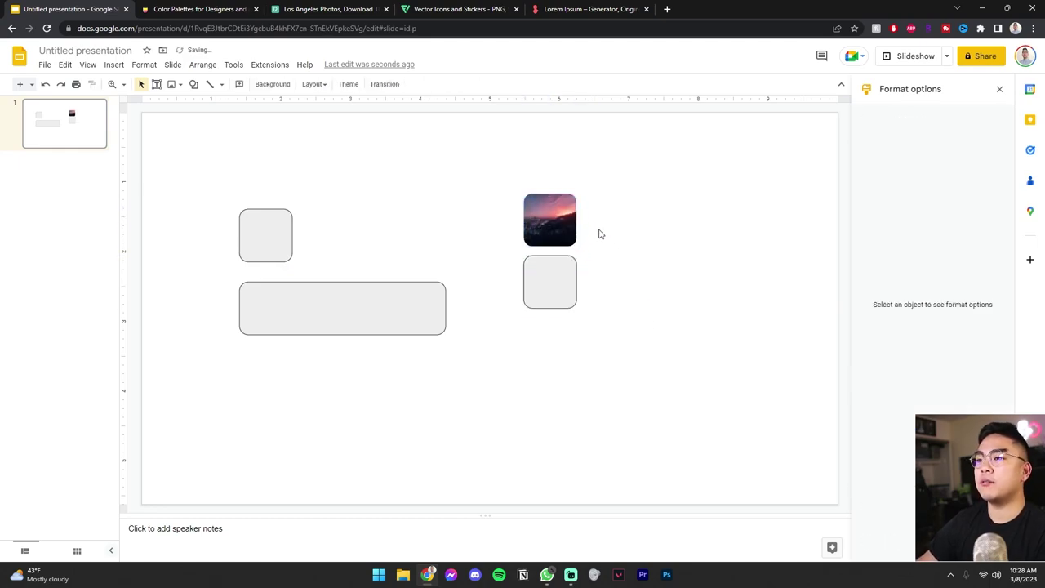
# - Darken the sunset photo slightly by lowering its brightness
pyautogui.click(555, 215)
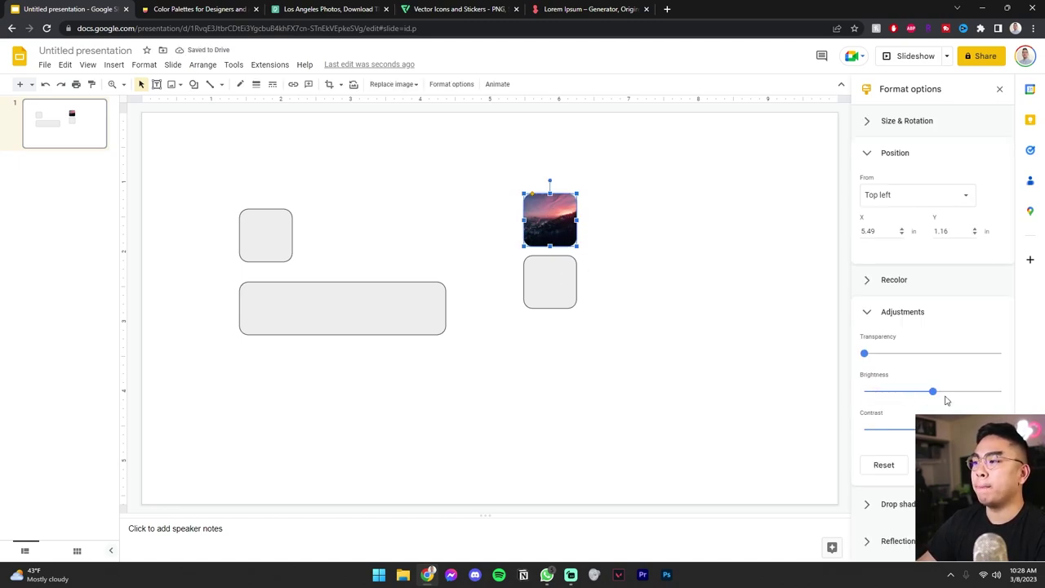
pyautogui.moveTo(933, 392); pyautogui.dragTo(912, 392)
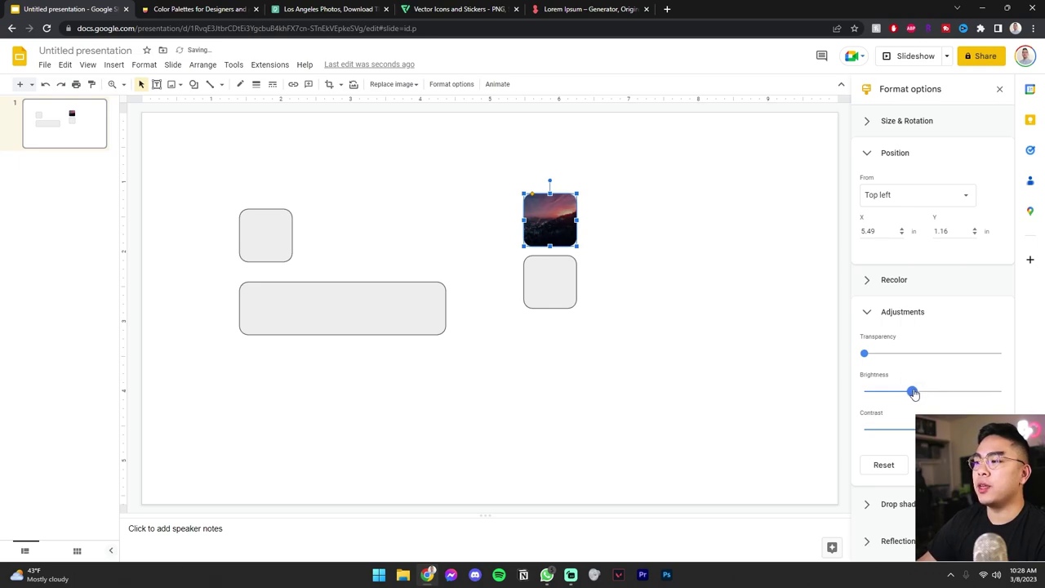
pyautogui.click(686, 309)
pyautogui.click(564, 224)
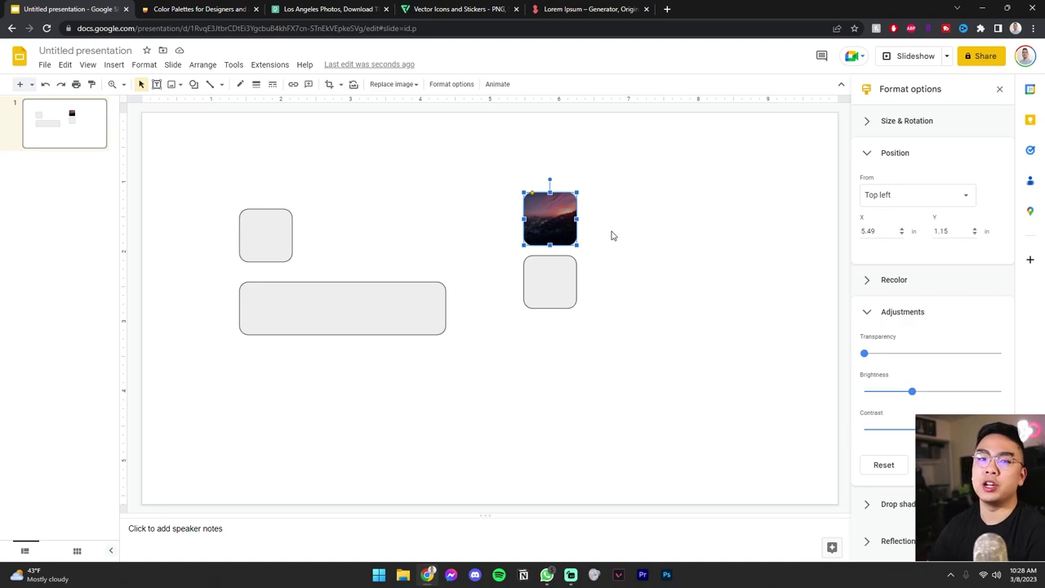
# - Switch to Flaticon, search the icons for "world" and copy the first black wireframe globe icon
pyautogui.click(443, 6)
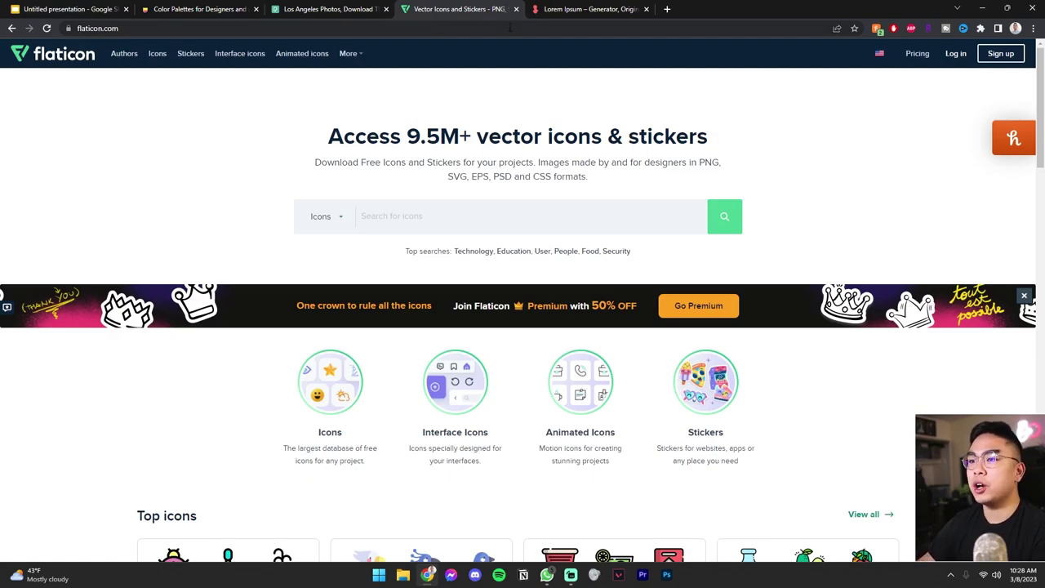
pyautogui.click(494, 220)
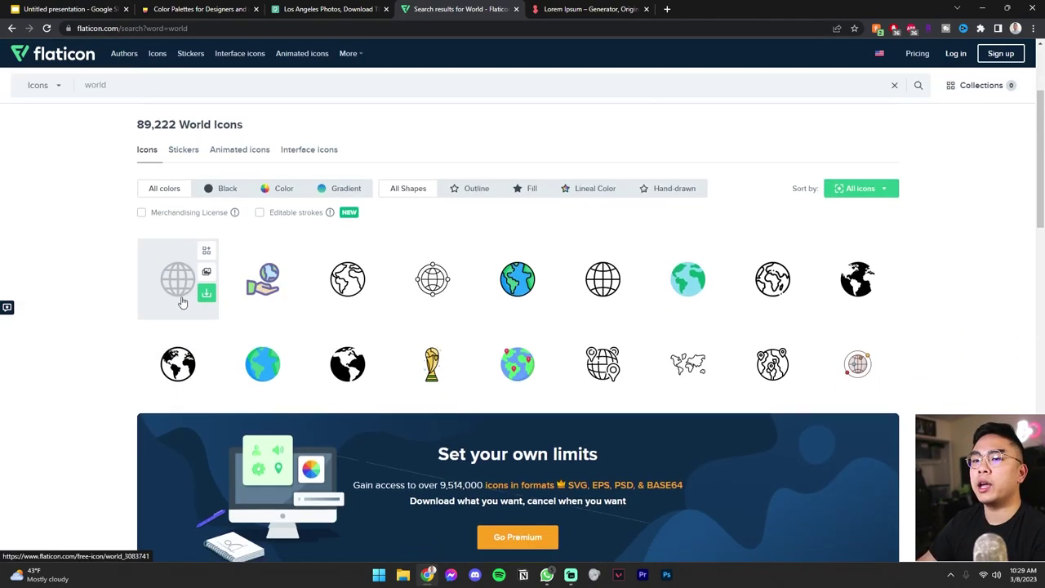
pyautogui.click(180, 296)
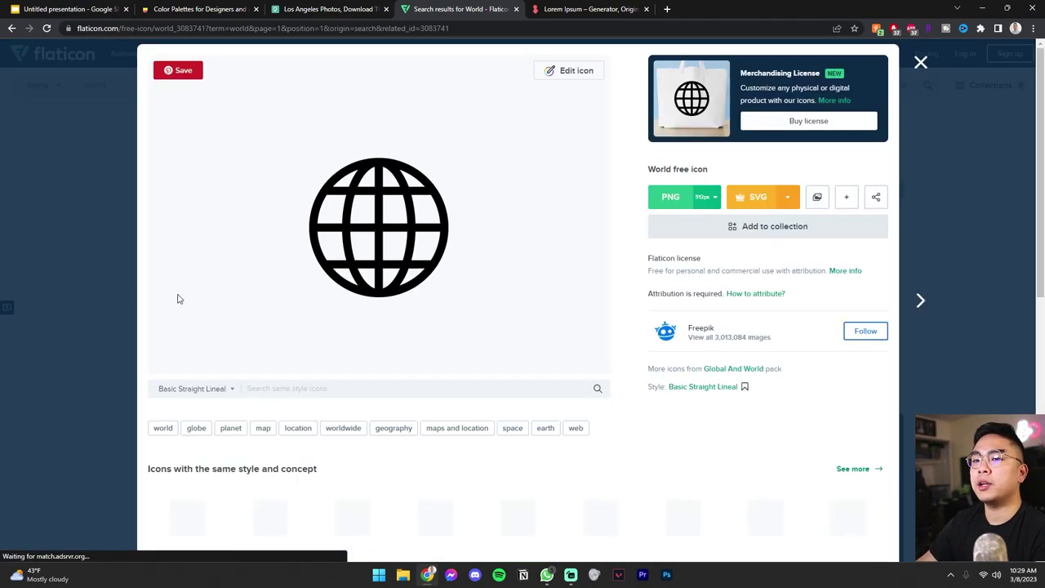
pyautogui.rightClick(403, 228)
pyautogui.click(441, 260)
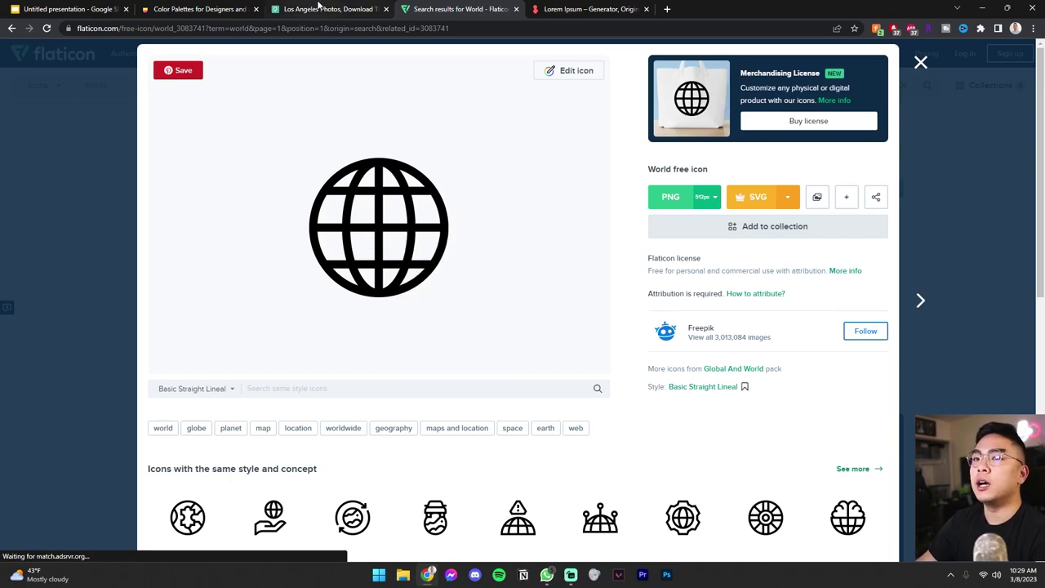
pyautogui.rightClick(427, 269)
pyautogui.click(466, 312)
# - Paste the globe icon on the presentation slide and shrink it to about 1.3 in wide
pyautogui.click(82, 10)
pyautogui.click(542, 393)
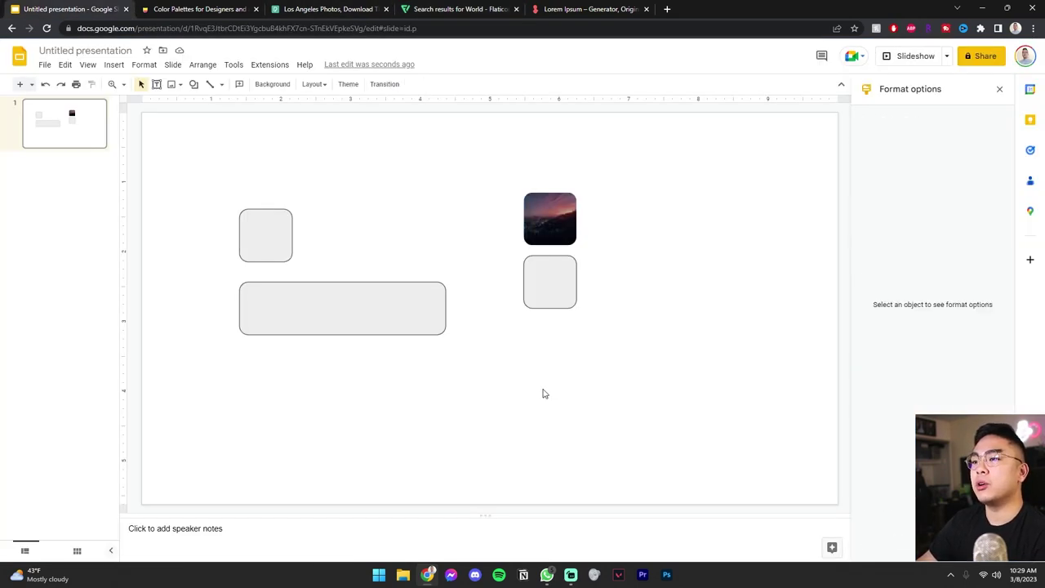
pyautogui.hotkey('ctrl', 'v')
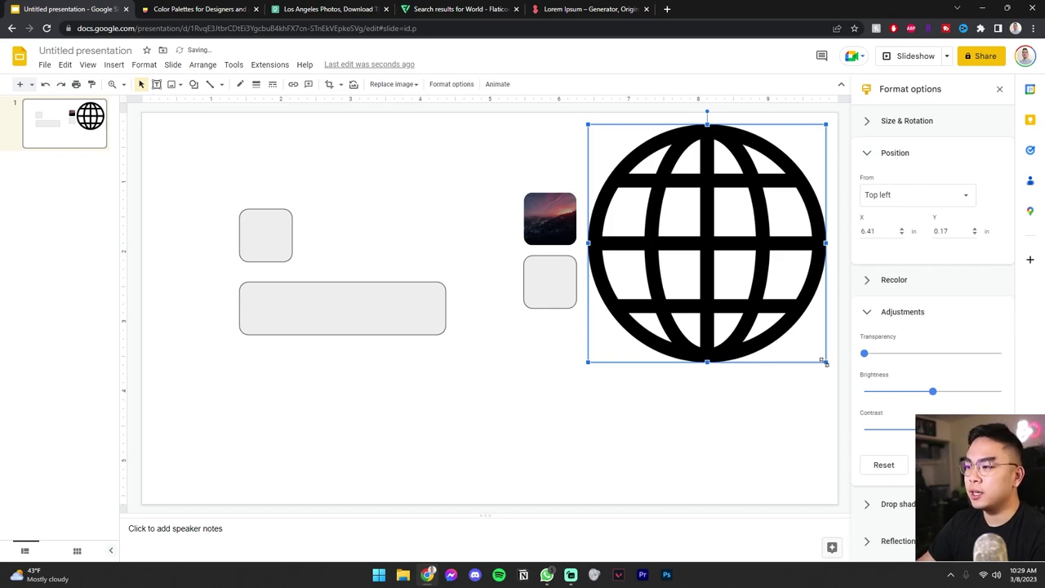
pyautogui.moveTo(825, 362); pyautogui.dragTo(681, 215)
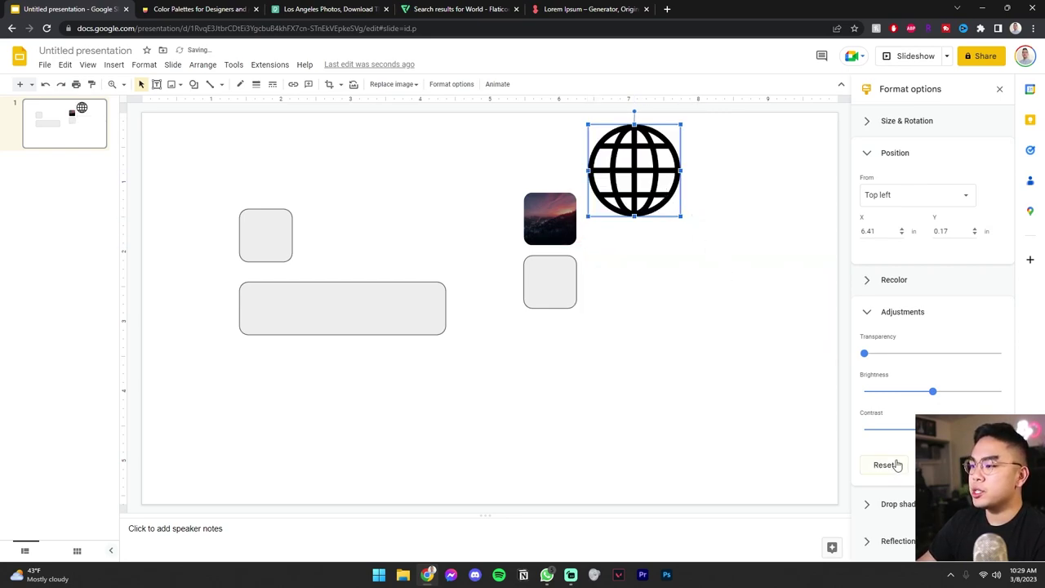
# - Recolor the globe icon white and fit it at a smaller size in the centre of the sunset photo
pyautogui.click(904, 281)
pyautogui.click(931, 309)
pyautogui.scroll(-2, 939, 367)
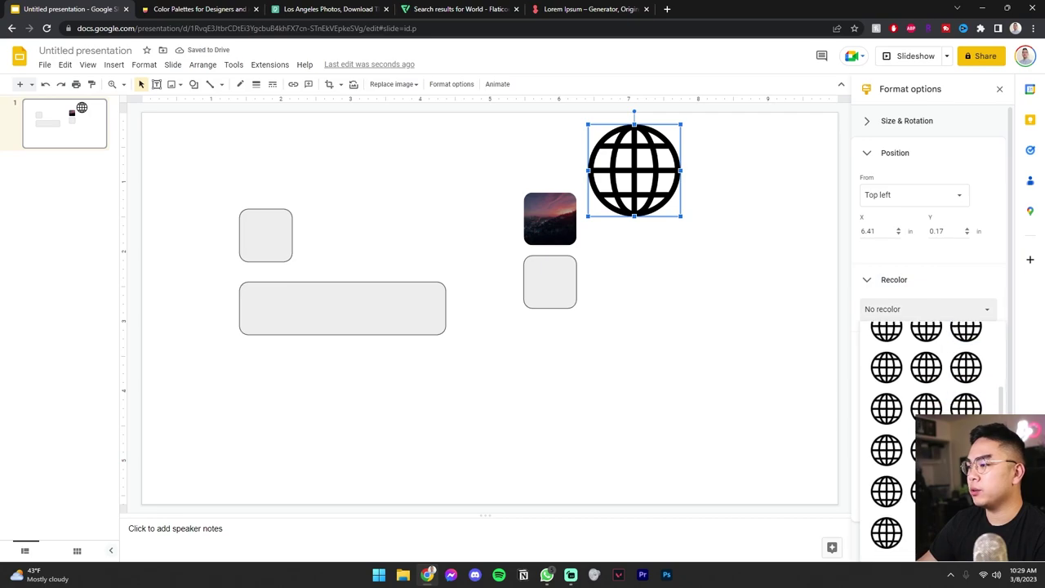
pyautogui.click(886, 532)
pyautogui.moveTo(680, 216); pyautogui.dragTo(552, 220)
pyautogui.click(650, 226)
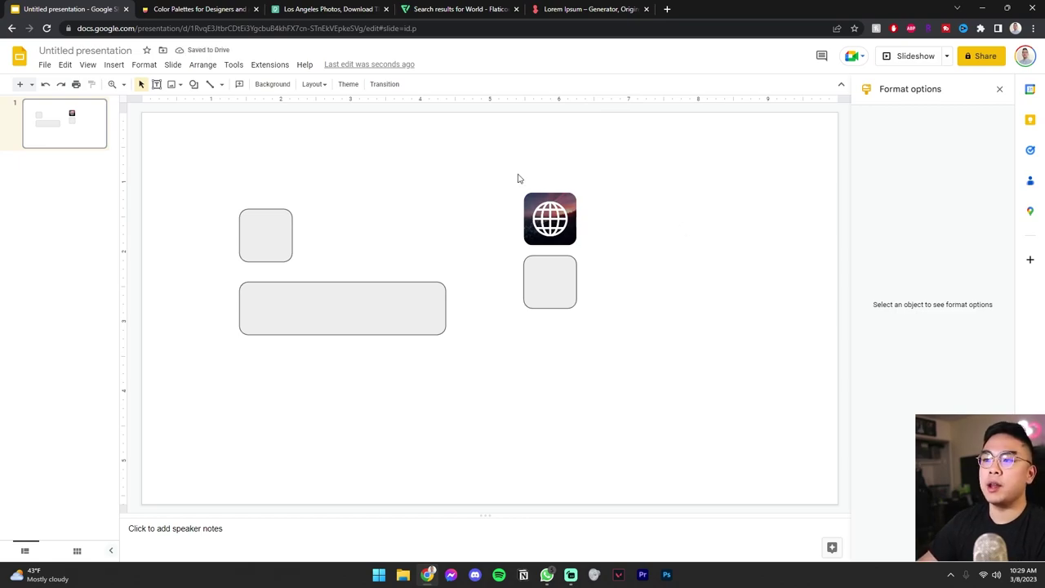
# - Move the sunset photo and its globe icon together to the open area above the wide bar, about X 3.4, Y 0.9 in
pyautogui.moveTo(504, 181); pyautogui.dragTo(584, 234)
pyautogui.moveTo(552, 219); pyautogui.dragTo(405, 198)
pyautogui.click(556, 217)
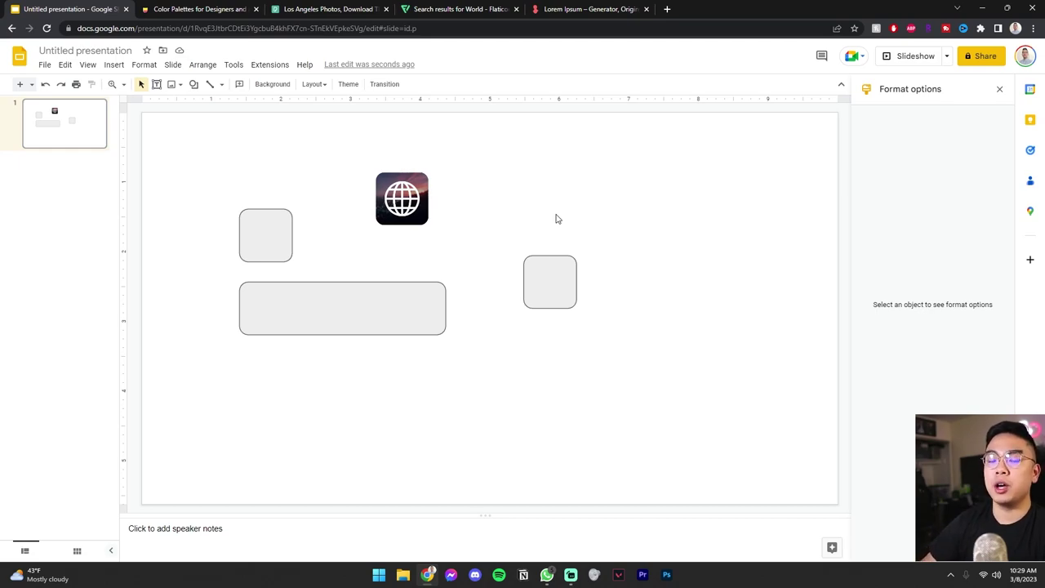
# - Paste the burger and fries photo, masked to a rounded rectangle, over the separate square tile on the slide
pyautogui.hotkey('ctrl', 'v')
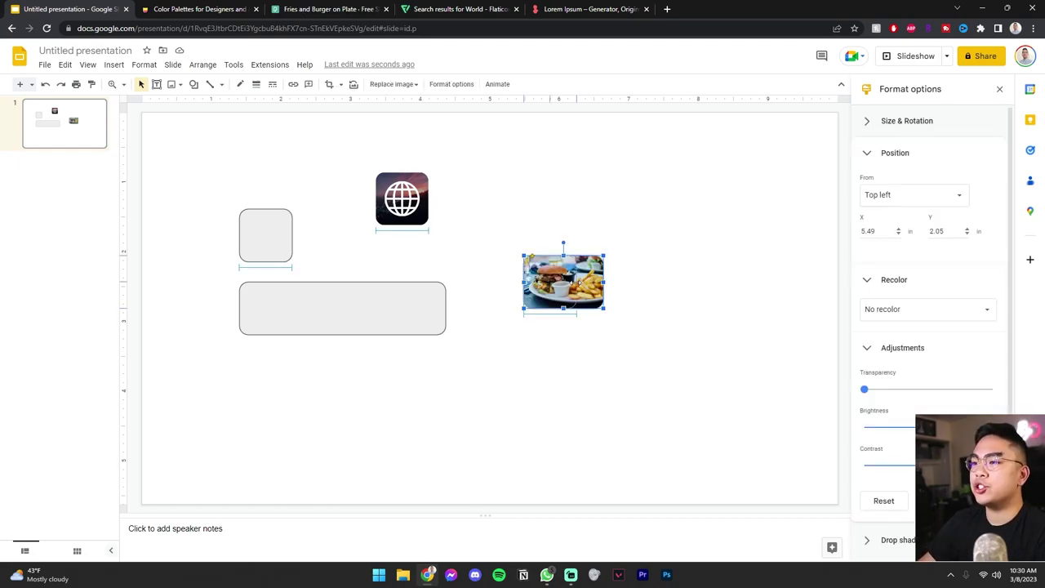
pyautogui.moveTo(576, 282); pyautogui.dragTo(574, 307)
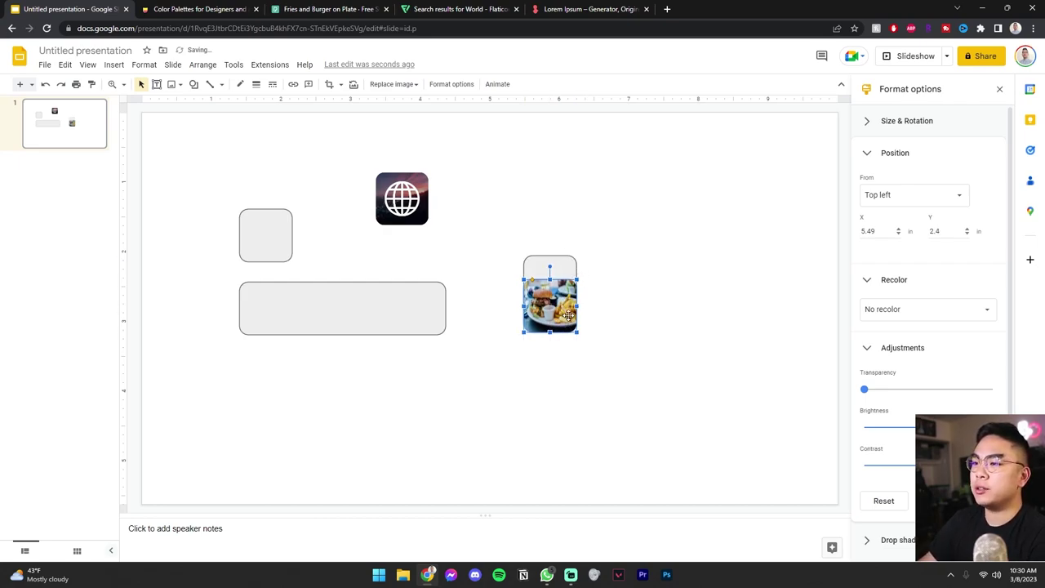
pyautogui.hotkey('ctrl', 'z')
pyautogui.hotkey('ctrl', 'z')
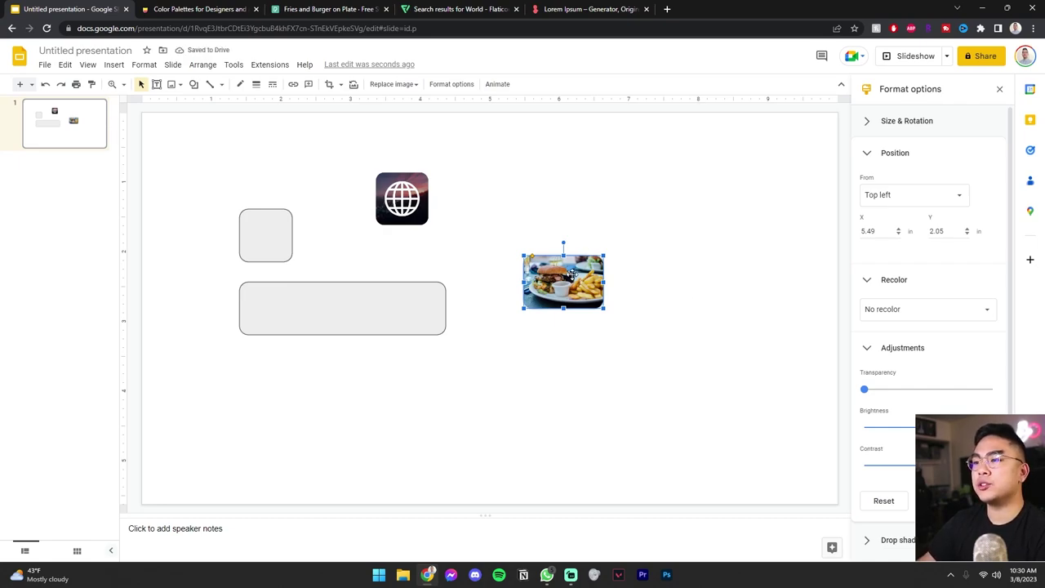
pyautogui.moveTo(569, 276)
pyautogui.mouseDown()
pyautogui.moveTo(578, 287)
pyautogui.moveTo(578, 277)
pyautogui.mouseUp()
pyautogui.hotkey('ctrl', 'z')
pyautogui.click(667, 273)
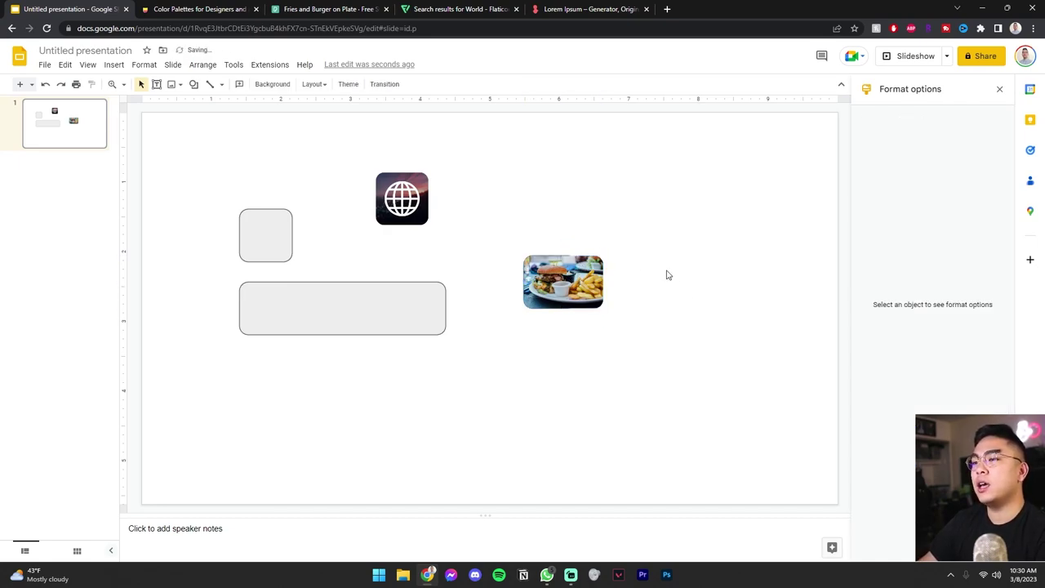
pyautogui.click(571, 286)
pyautogui.click(482, 188)
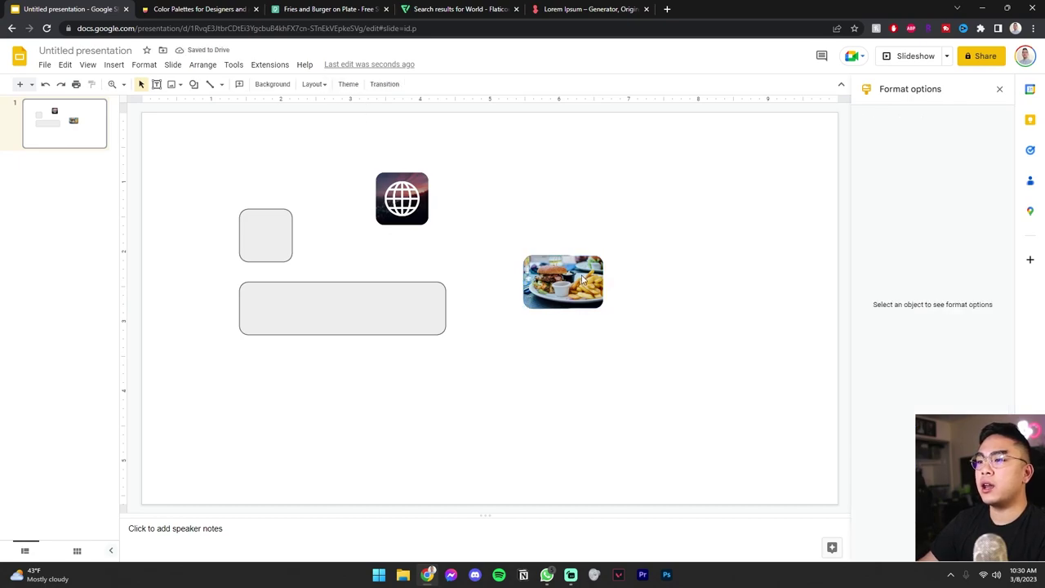
# - Crop the burger photo to the width of the rounded square tile and move it up beside the globe tile
pyautogui.click(583, 278)
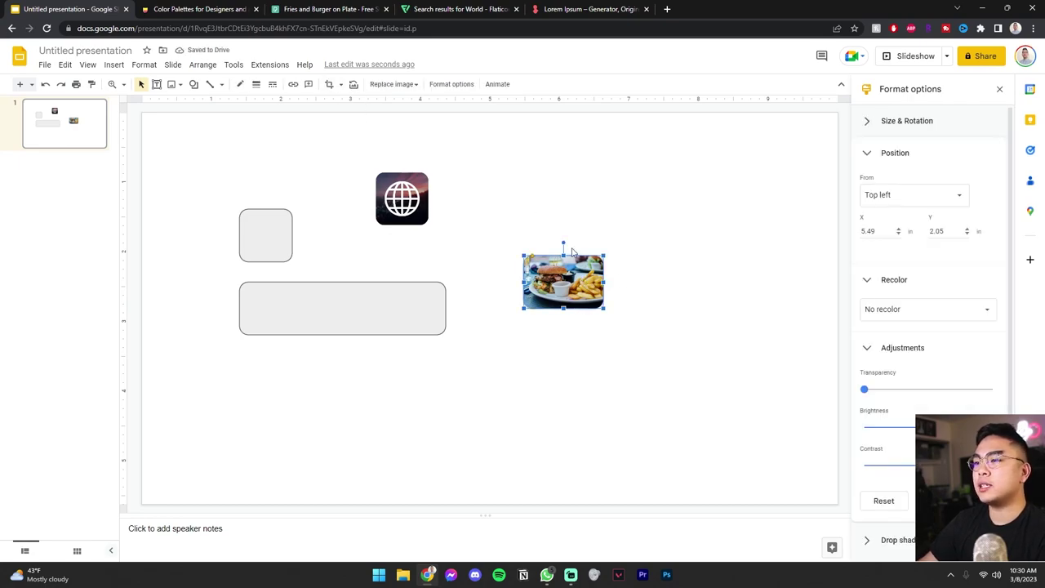
pyautogui.click(329, 85)
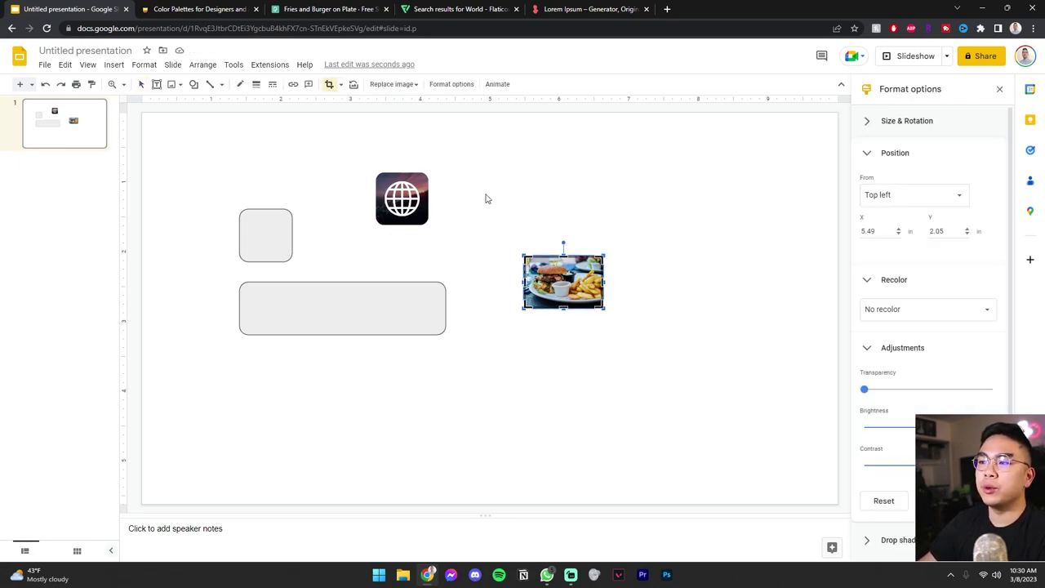
pyautogui.moveTo(607, 280); pyautogui.dragTo(560, 289)
pyautogui.click(671, 297)
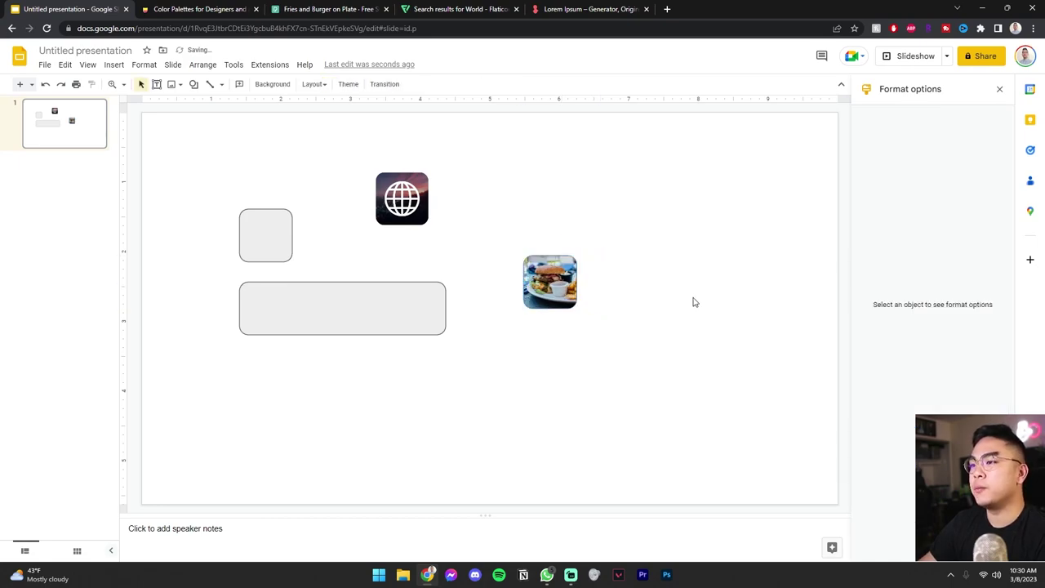
pyautogui.moveTo(559, 286); pyautogui.dragTo(540, 205)
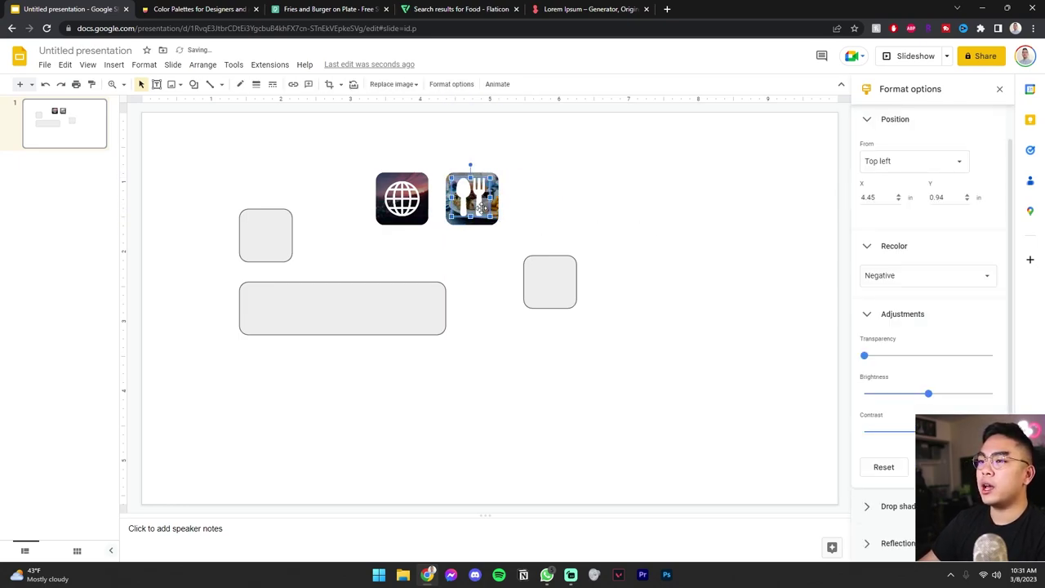
pyautogui.click(633, 230)
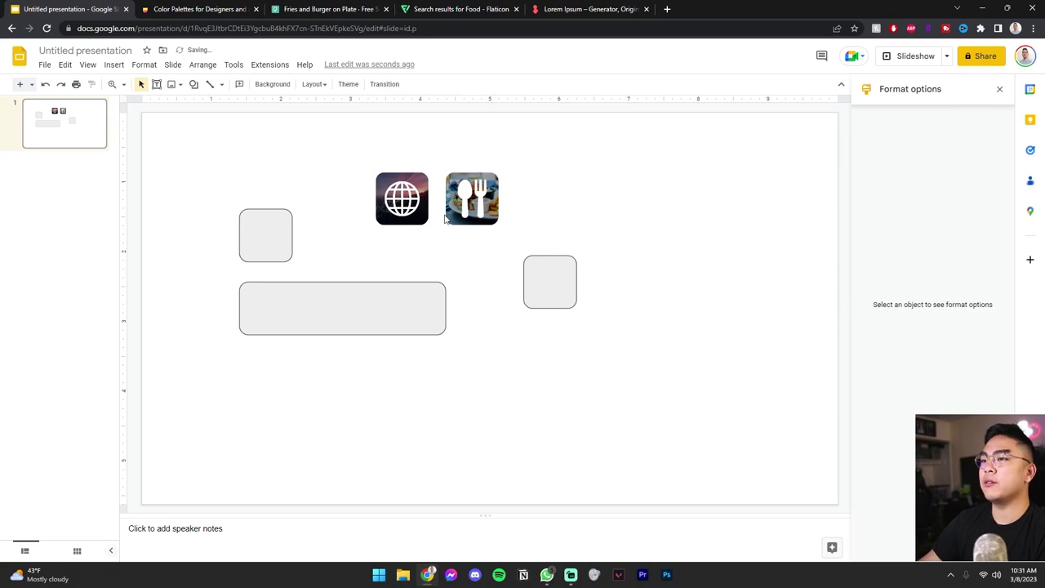
pyautogui.click(395, 199)
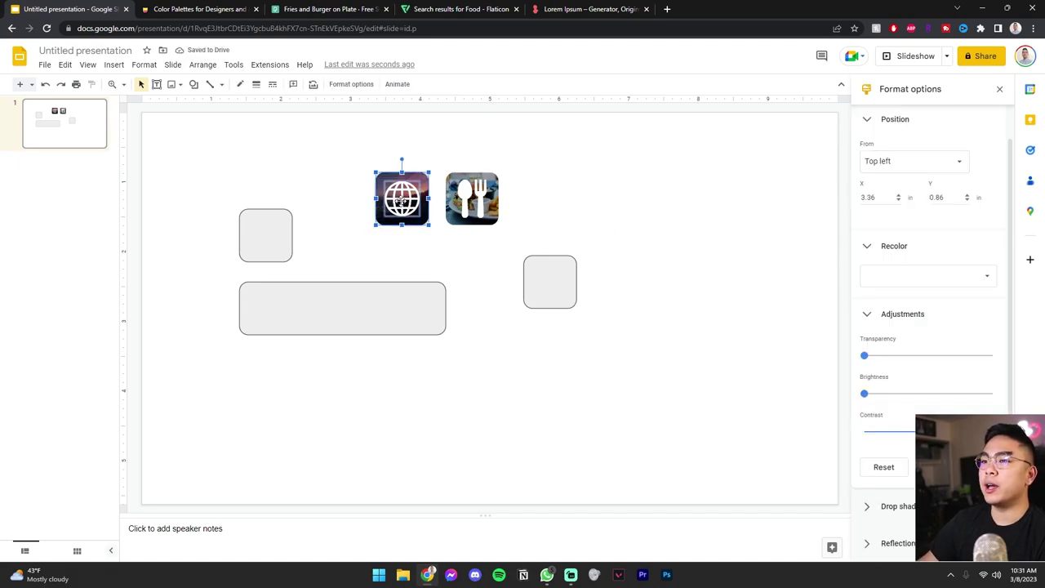
pyautogui.click(542, 222)
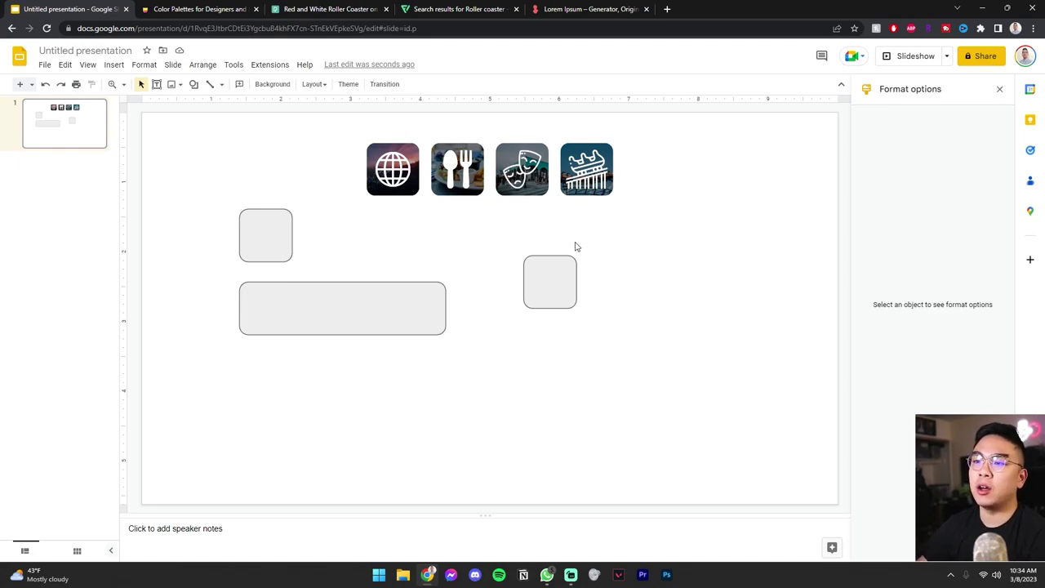
# - Move the wide bar down the slide and place a duplicate of the sunset photo over its left end at X 1.9, Y 3.44 in
pyautogui.click(388, 303)
pyautogui.click(413, 151)
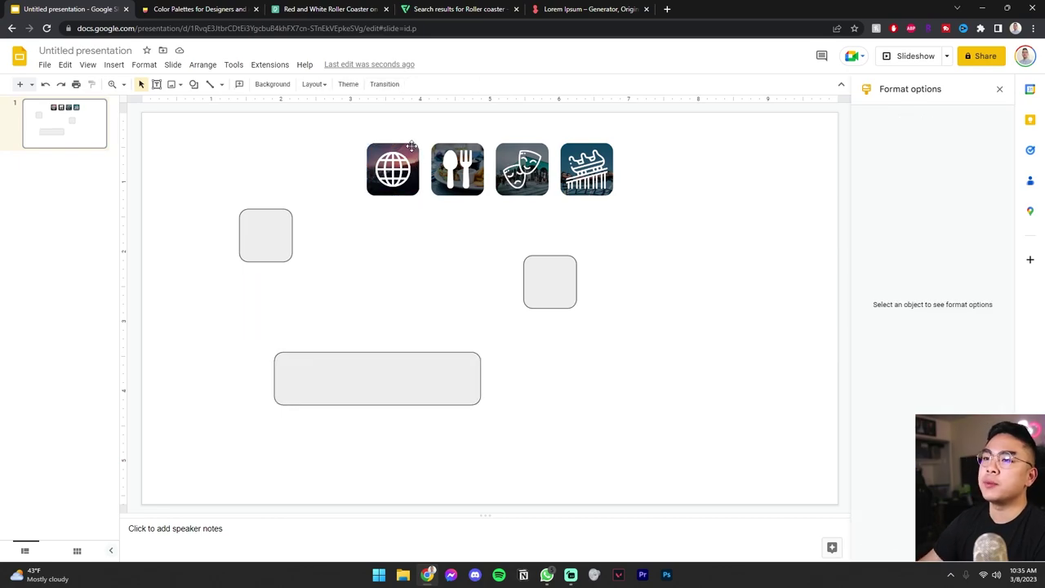
pyautogui.click(413, 151)
pyautogui.hotkey('ctrl', 'd')
pyautogui.moveTo(420, 185); pyautogui.dragTo(311, 380)
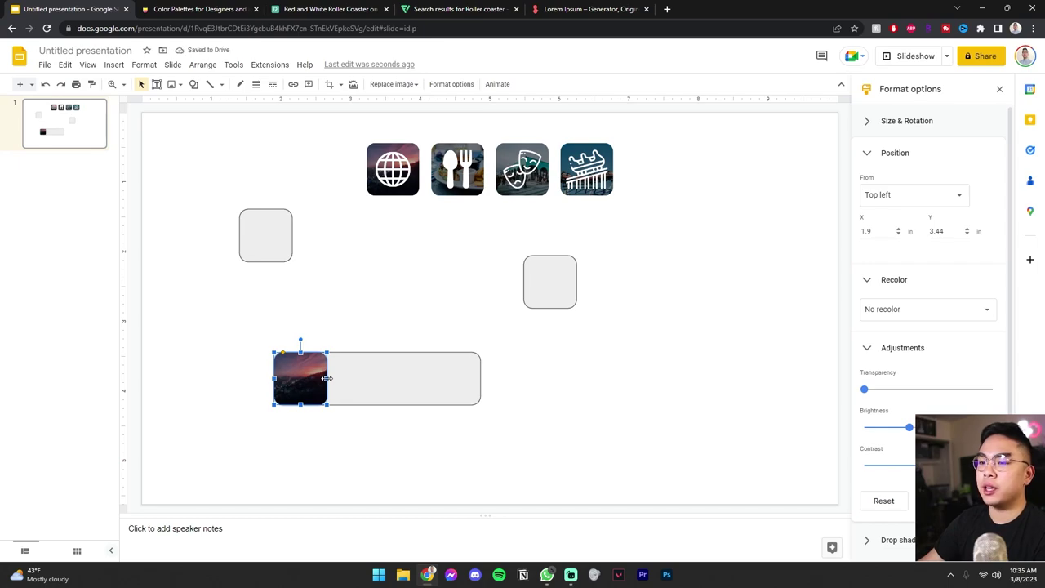
# - Extend the sunset copy's crop frame across the whole bar, enlarge the picture to fill it and reframe it on the city hills
pyautogui.click(329, 84)
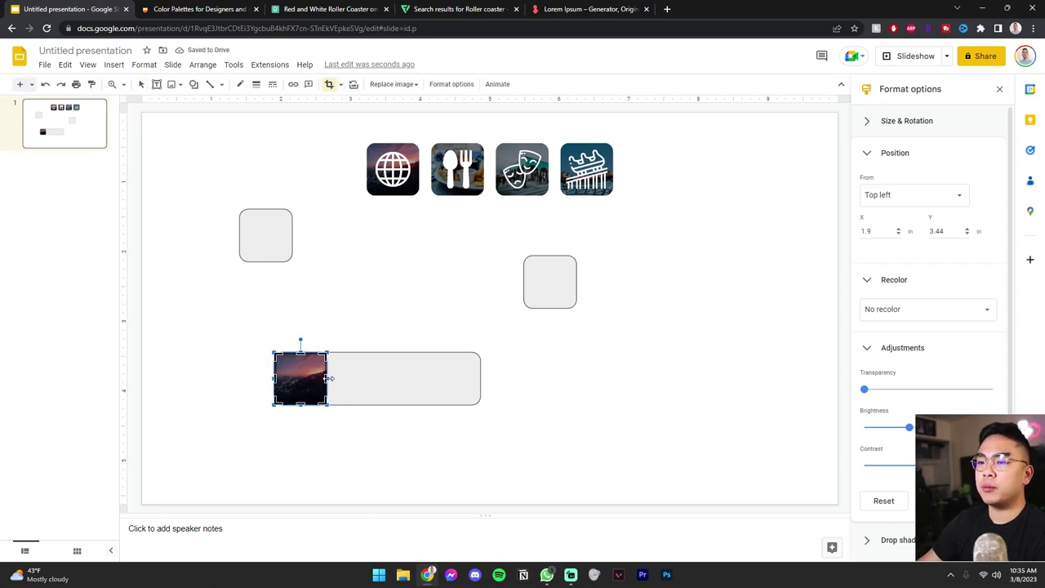
pyautogui.moveTo(328, 378); pyautogui.dragTo(480, 380)
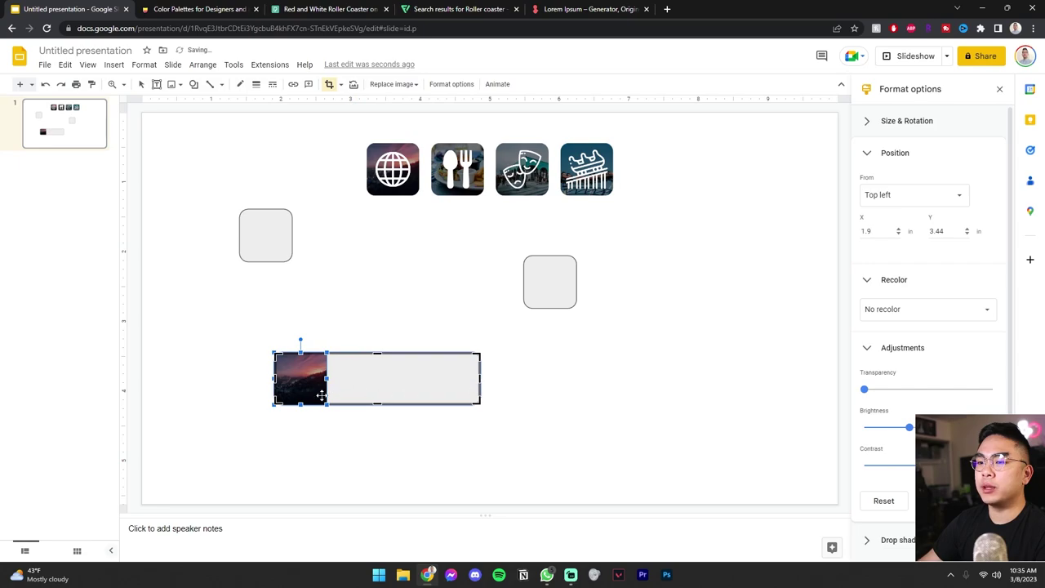
pyautogui.moveTo(327, 404); pyautogui.dragTo(480, 478)
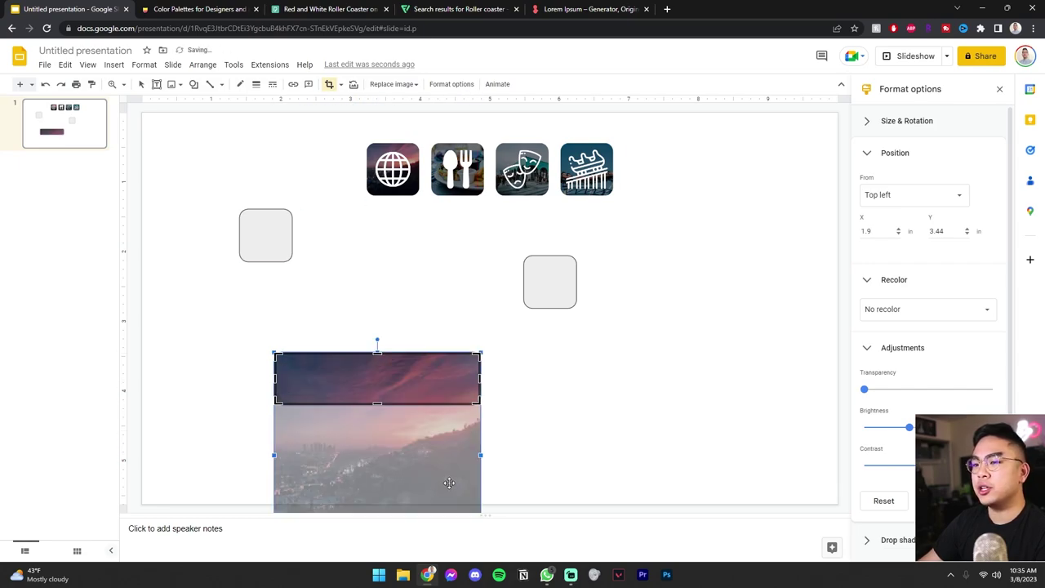
pyautogui.moveTo(453, 404); pyautogui.dragTo(447, 428)
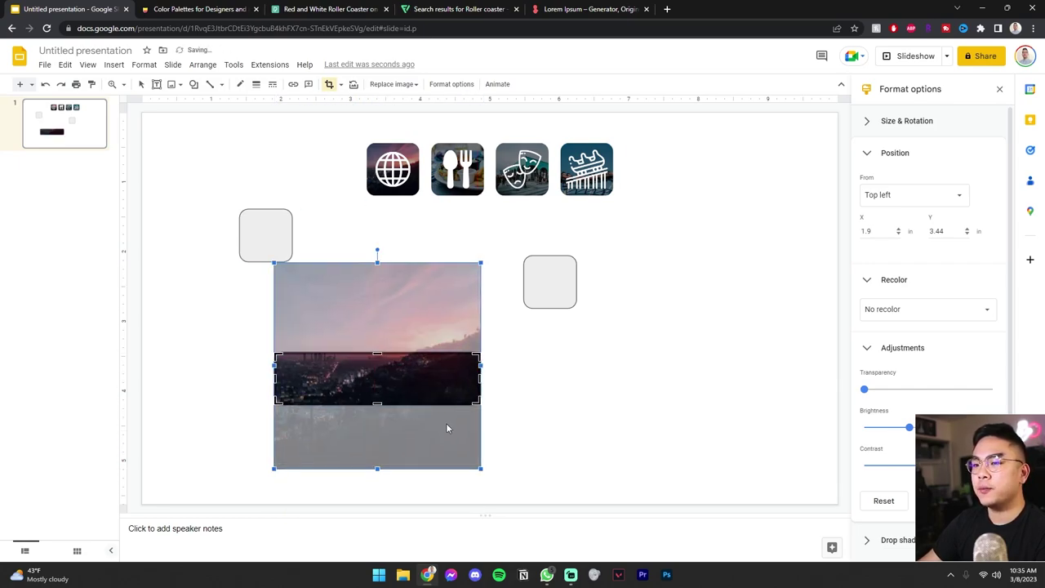
pyautogui.click(526, 420)
pyautogui.click(611, 433)
# - Lower the brightness of the sunset bar photo and fit a smaller copy of the white globe icon at its left end
pyautogui.click(455, 379)
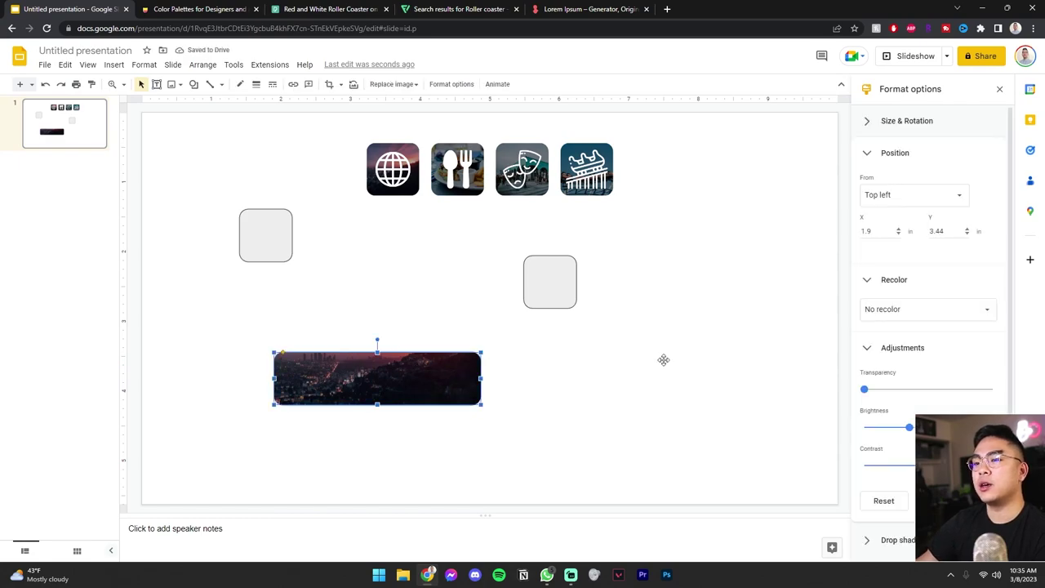
pyautogui.moveTo(907, 428); pyautogui.dragTo(896, 431)
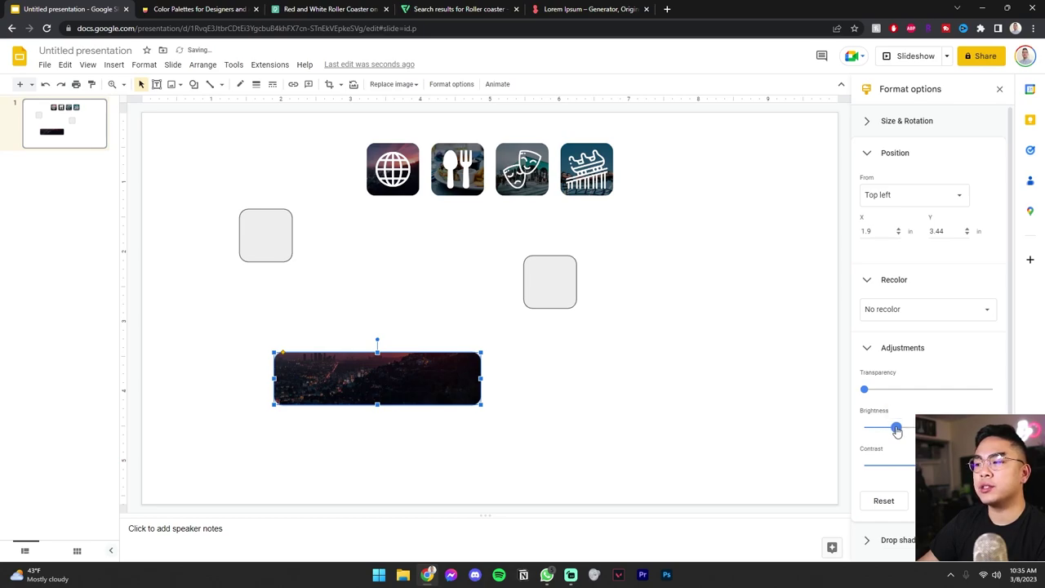
pyautogui.click(698, 404)
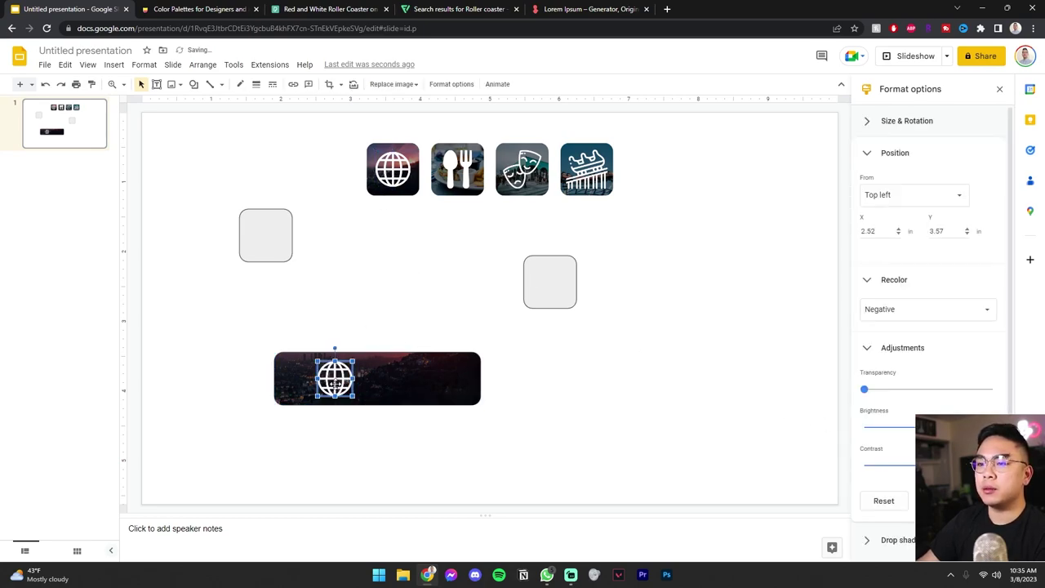
pyautogui.moveTo(335, 382); pyautogui.dragTo(296, 378)
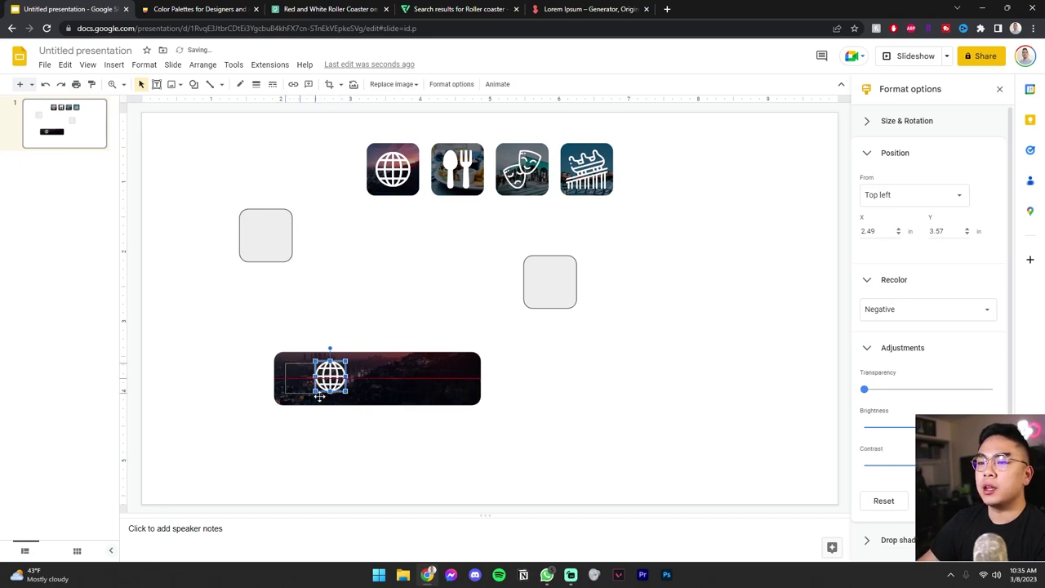
pyautogui.click(445, 460)
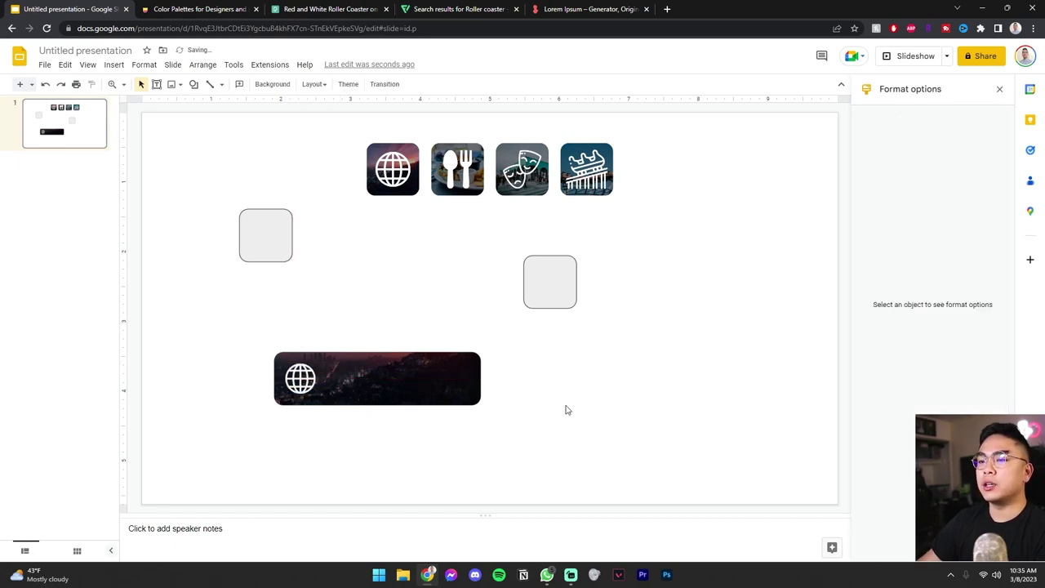
# - Add a text box reading "BACKGROUND" beside the bar's globe icon and make its text bold and white
pyautogui.click(157, 84)
pyautogui.moveTo(343, 367); pyautogui.dragTo(657, 398)
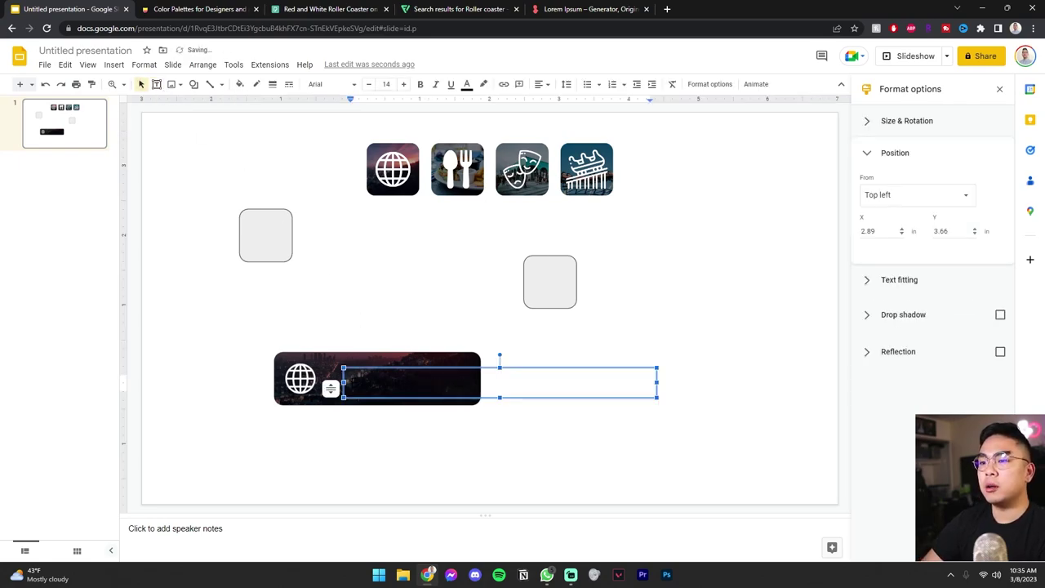
pyautogui.hotkey('ctrl', 'a')
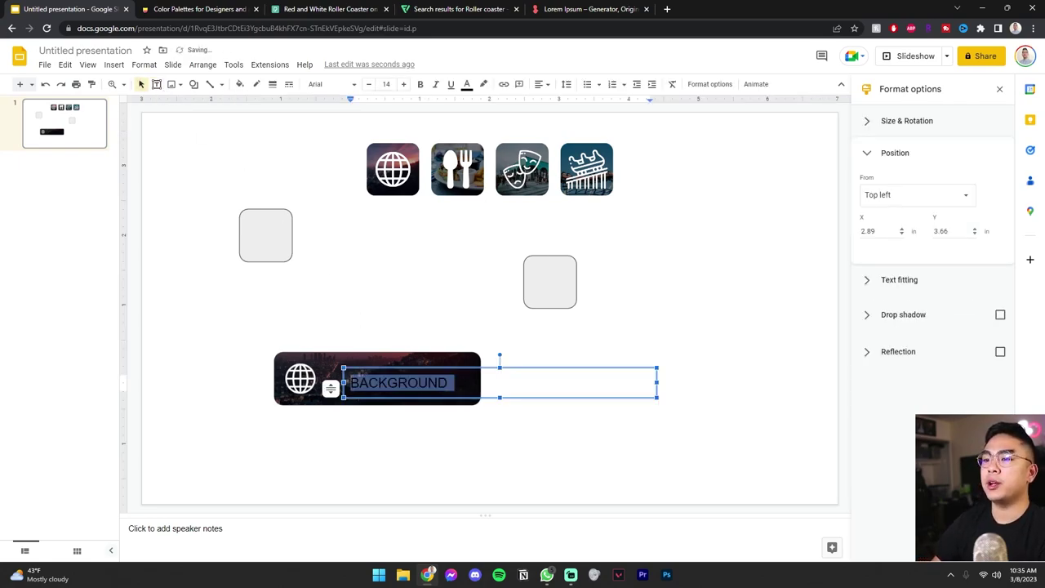
pyautogui.click(422, 86)
pyautogui.click(467, 86)
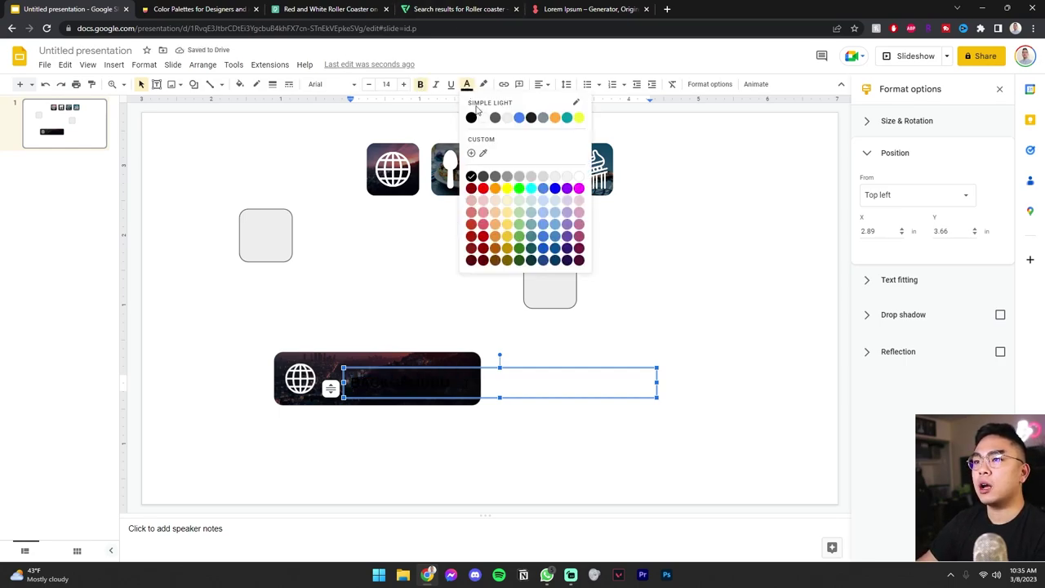
pyautogui.click(484, 119)
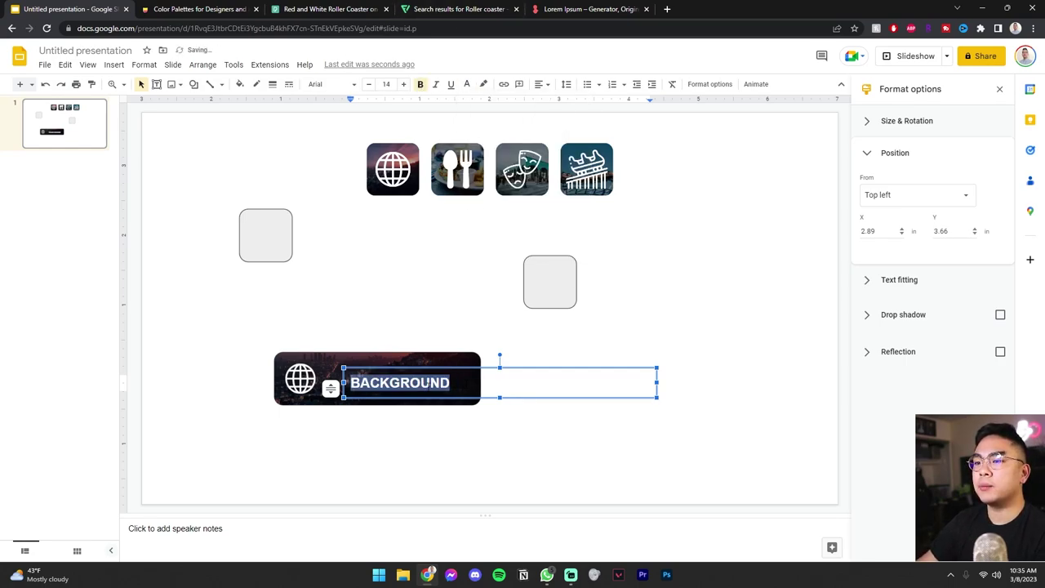
# - Set the BACKGROUND text to Poppins Semi Bold at 18 pt
pyautogui.click(333, 84)
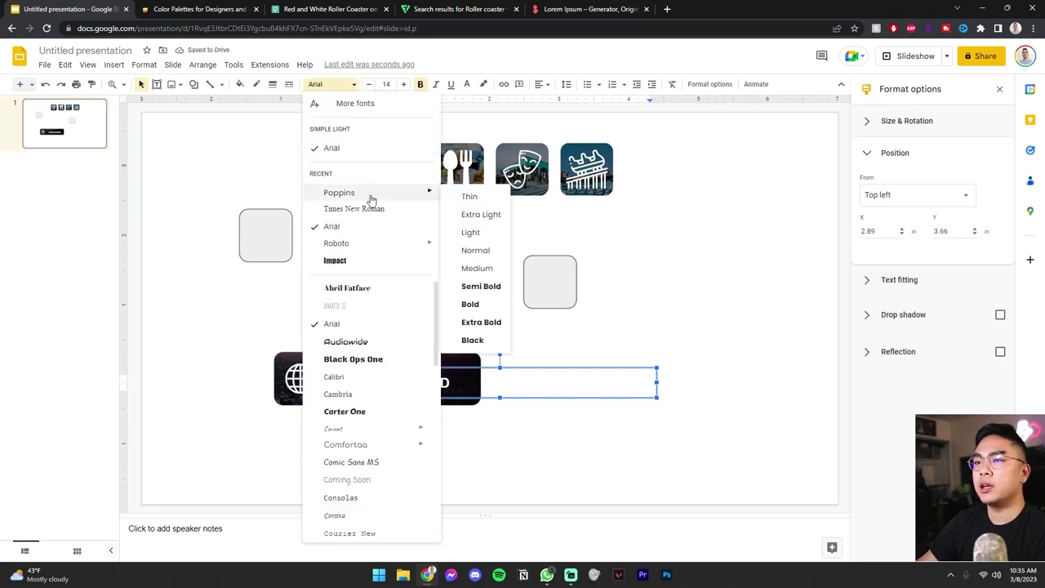
pyautogui.moveTo(408, 198)
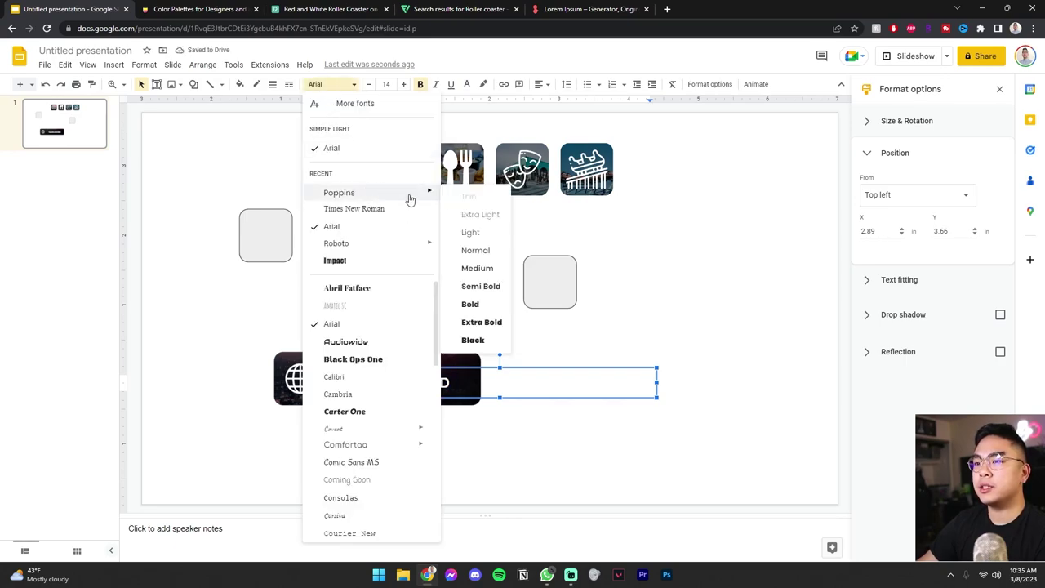
pyautogui.click(491, 287)
pyautogui.click(403, 84)
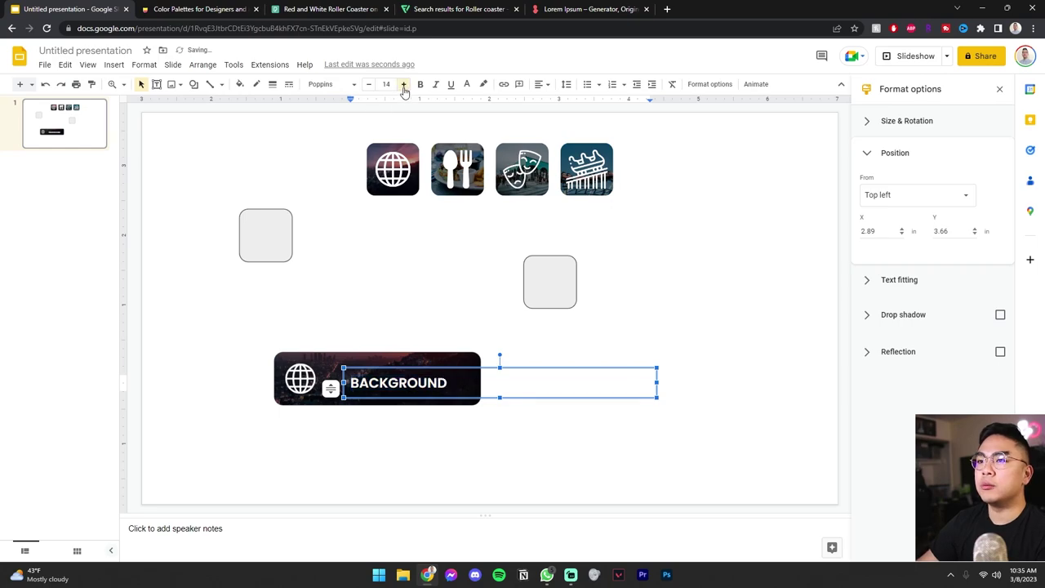
pyautogui.click(404, 84)
pyautogui.click(404, 84)
pyautogui.click(403, 87)
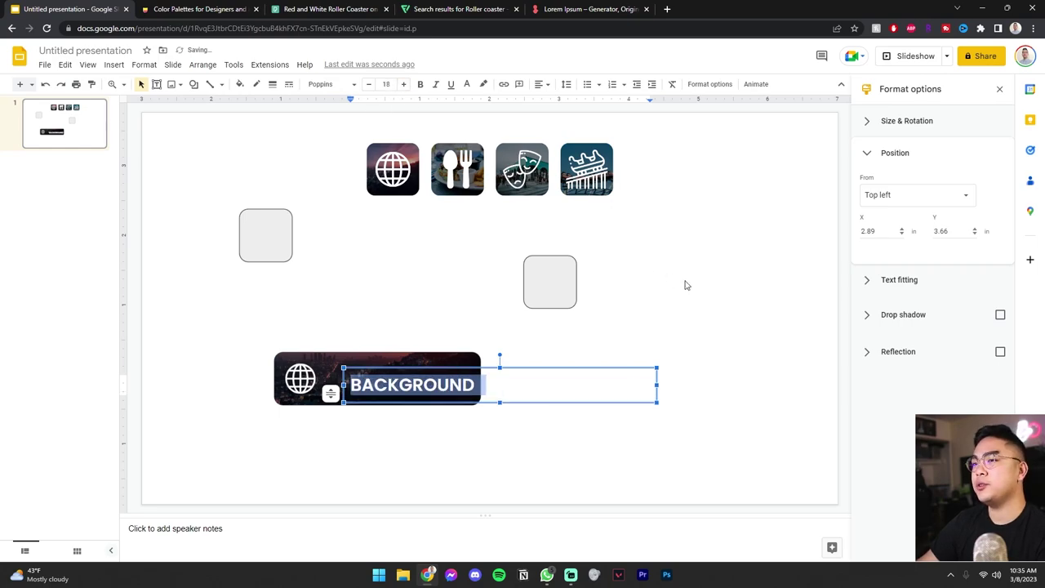
# - Narrow the BACKGROUND text box to fit inside the bar beside the globe and move the whole banner to the slide's left edge
pyautogui.click(686, 285)
pyautogui.click(443, 388)
pyautogui.moveTo(442, 368); pyautogui.dragTo(416, 362)
pyautogui.click(718, 387)
pyautogui.moveTo(637, 379); pyautogui.dragTo(469, 381)
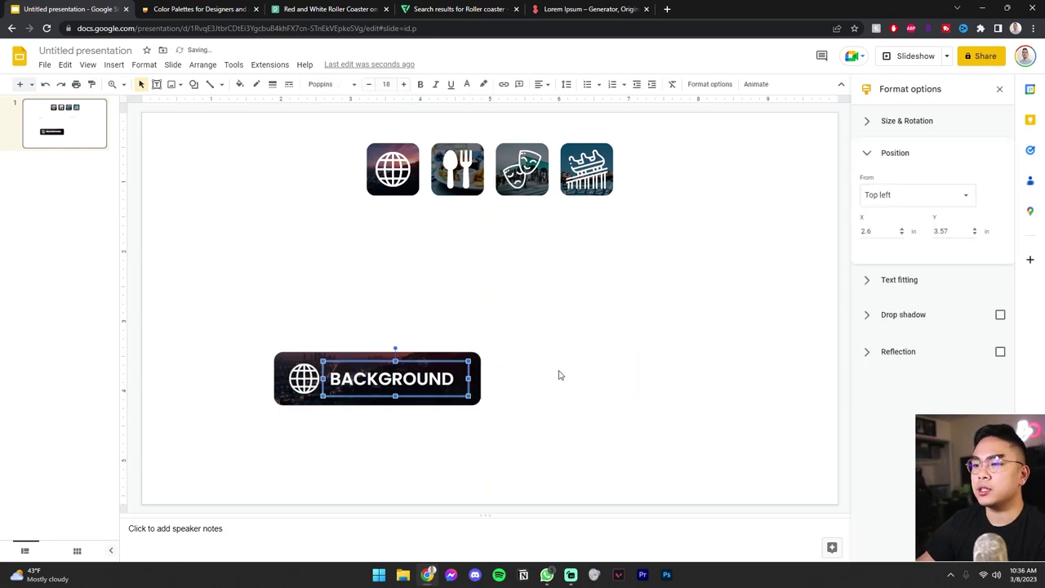
pyautogui.moveTo(579, 430); pyautogui.dragTo(231, 221)
pyautogui.click(526, 287)
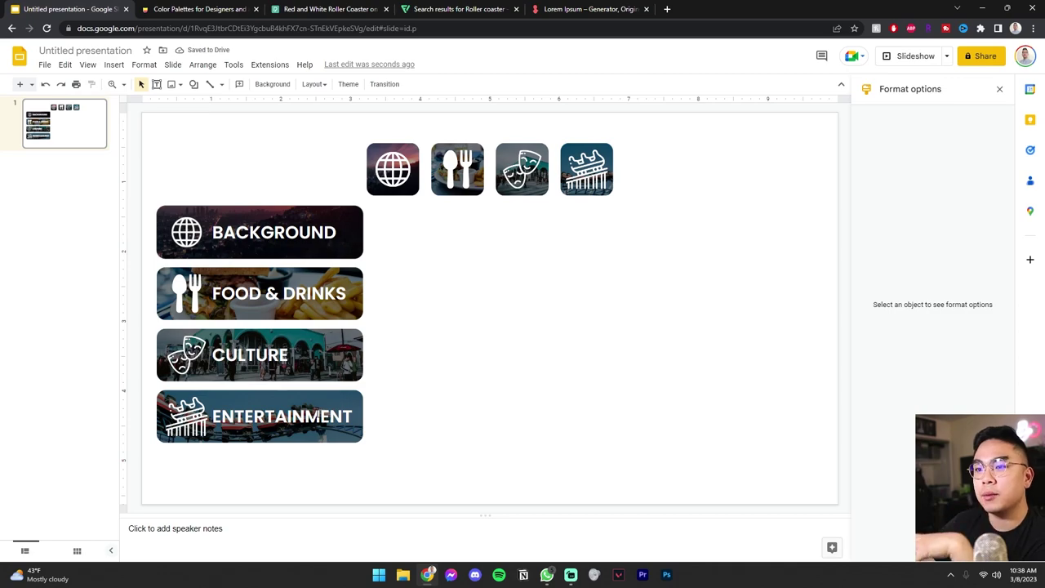
# - Lower the brightness of the photo behind the CULTURE banner
pyautogui.click(310, 337)
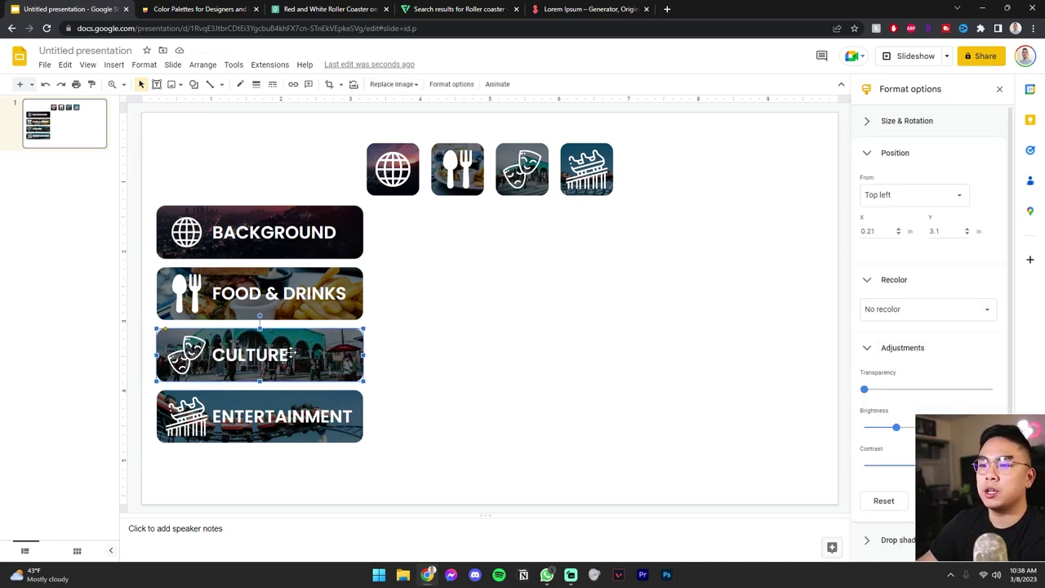
pyautogui.moveTo(897, 430); pyautogui.dragTo(882, 431)
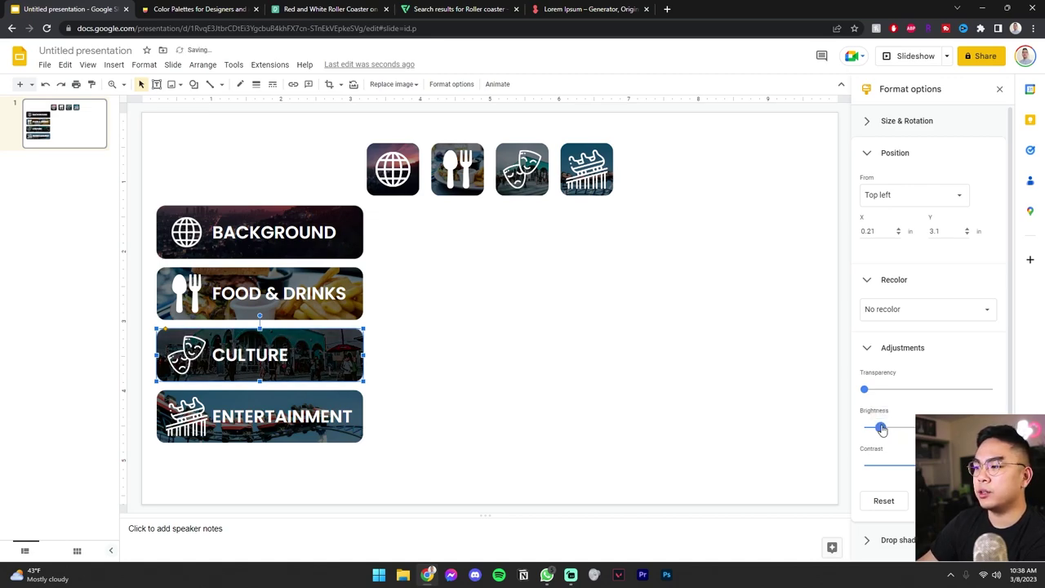
# - Move the four labelled banners together to the middle of the slide, centred under the row of square icon tiles
pyautogui.click(481, 337)
pyautogui.click(365, 278)
pyautogui.click(378, 359)
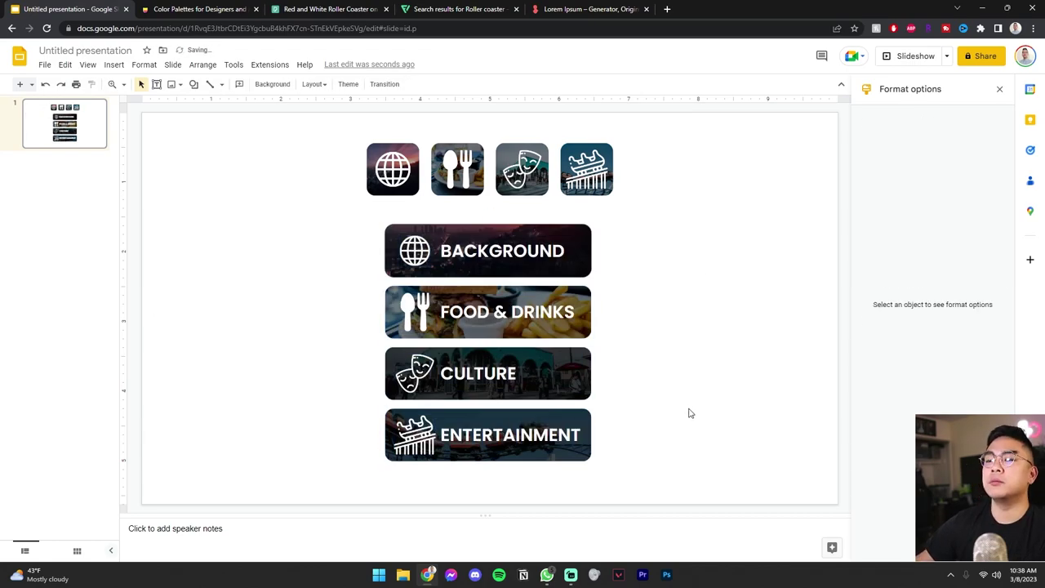
pyautogui.moveTo(323, 115); pyautogui.dragTo(706, 481)
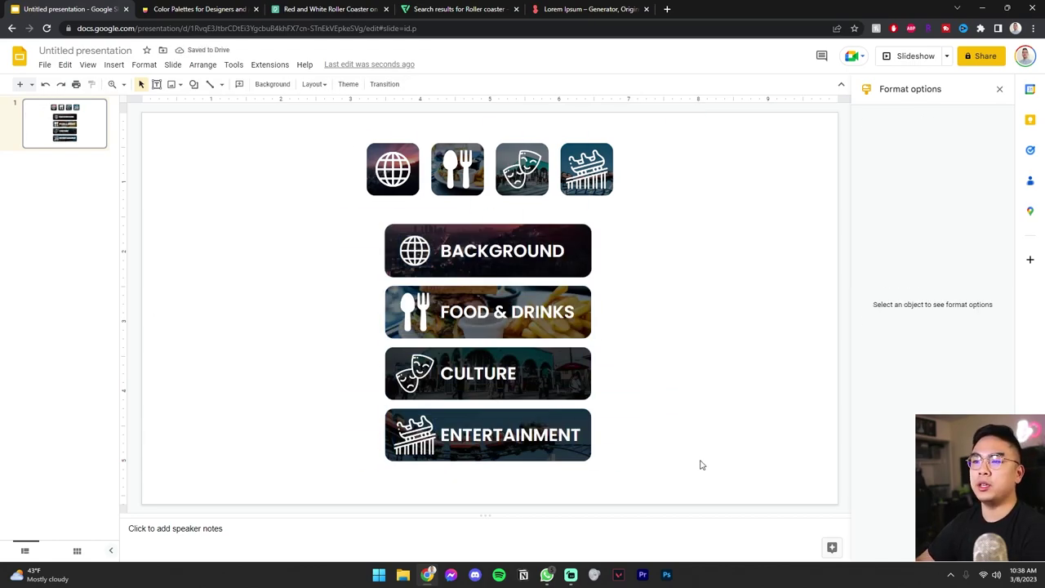
# - Add a second slide and delete its title and text placeholders to leave it blank
pyautogui.click(43, 252)
pyautogui.press('Return')
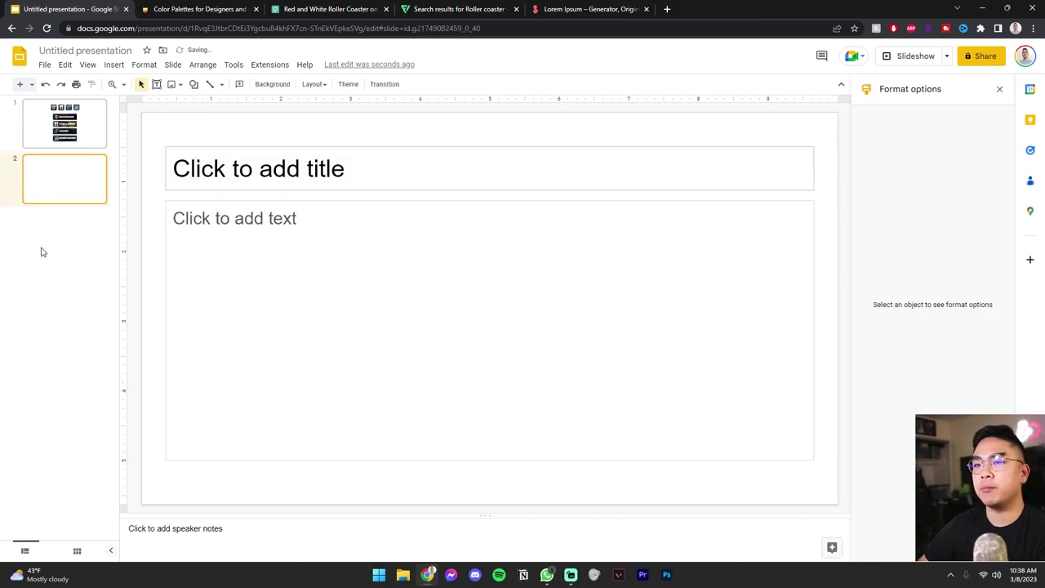
pyautogui.moveTo(210, 128); pyautogui.dragTo(352, 384)
pyautogui.press('Delete')
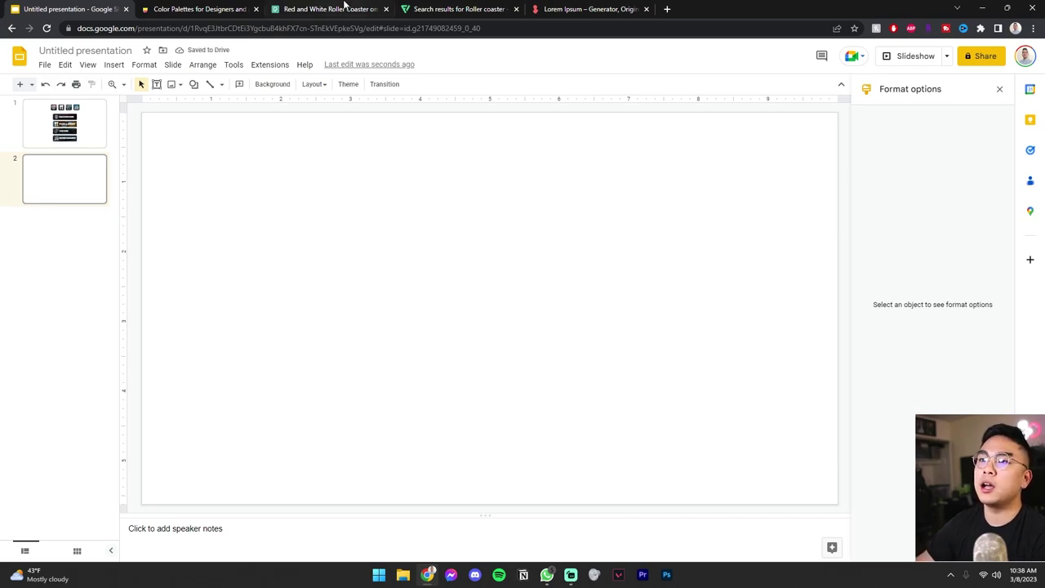
# - Switch to Pexels, search for "LOS ANGELES" and browse the photo results
pyautogui.click(346, 8)
pyautogui.click(48, 71)
pyautogui.tripleClick(263, 56)
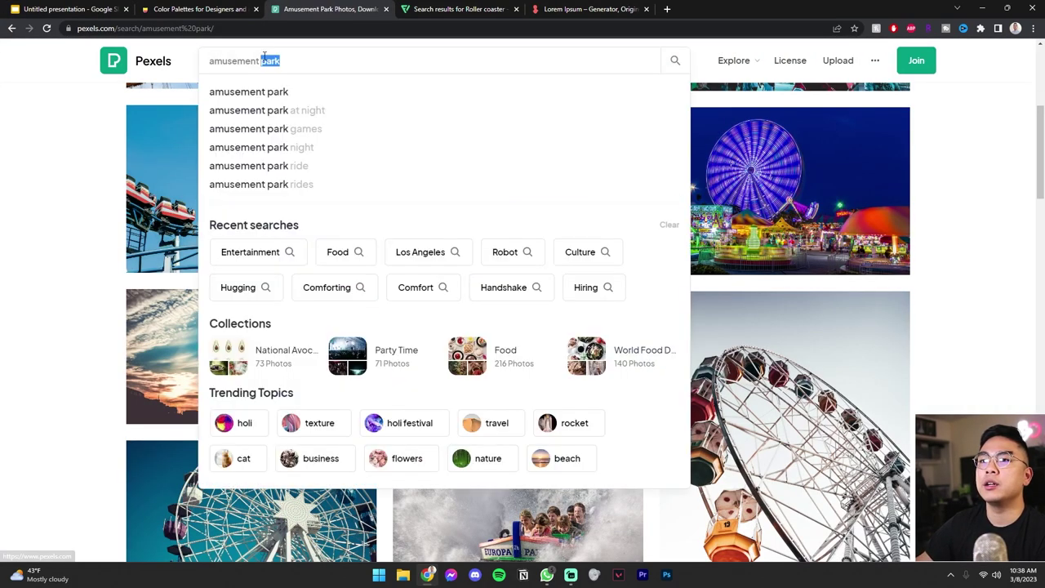
pyautogui.write('LOS ANGELES')
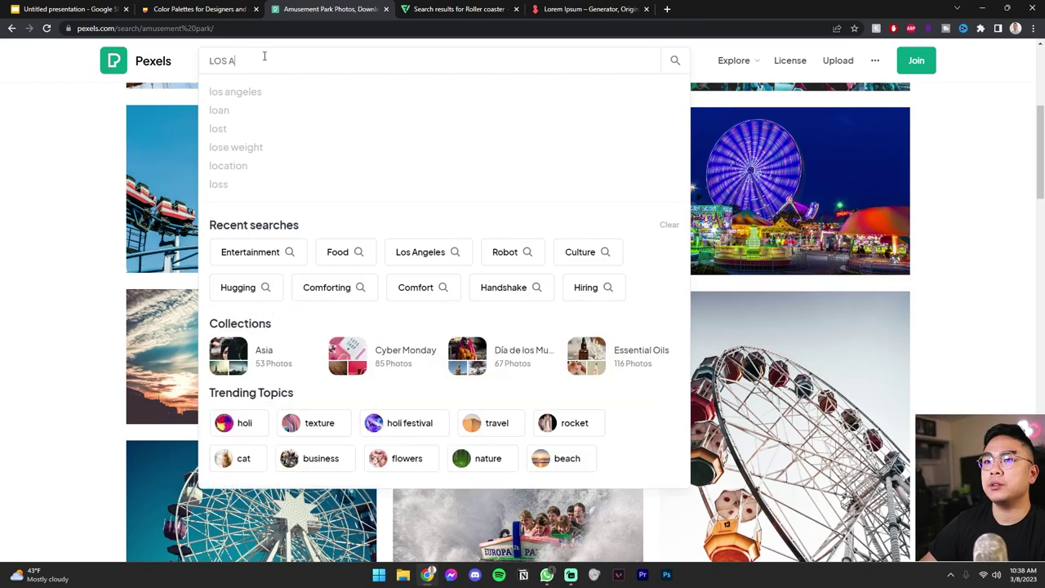
pyautogui.press('Return')
pyautogui.scroll(-6, 546, 296)
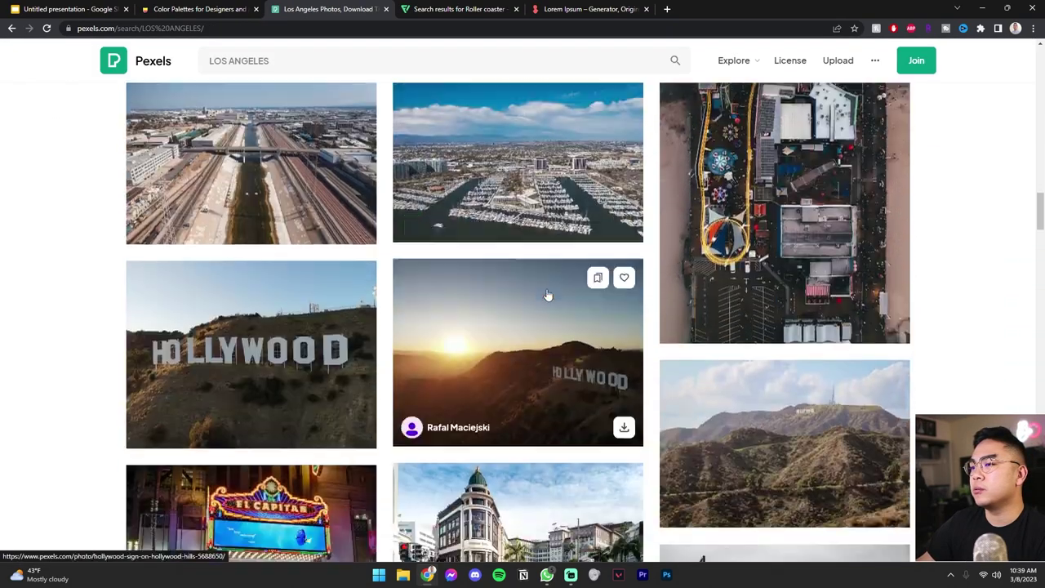
# - Copy the aerial photo of the Santa Monica Pier from Pexels and paste it onto slide 2 in Google Slides
pyautogui.scroll(2, 546, 298)
pyautogui.click(529, 183)
pyautogui.rightClick(588, 292)
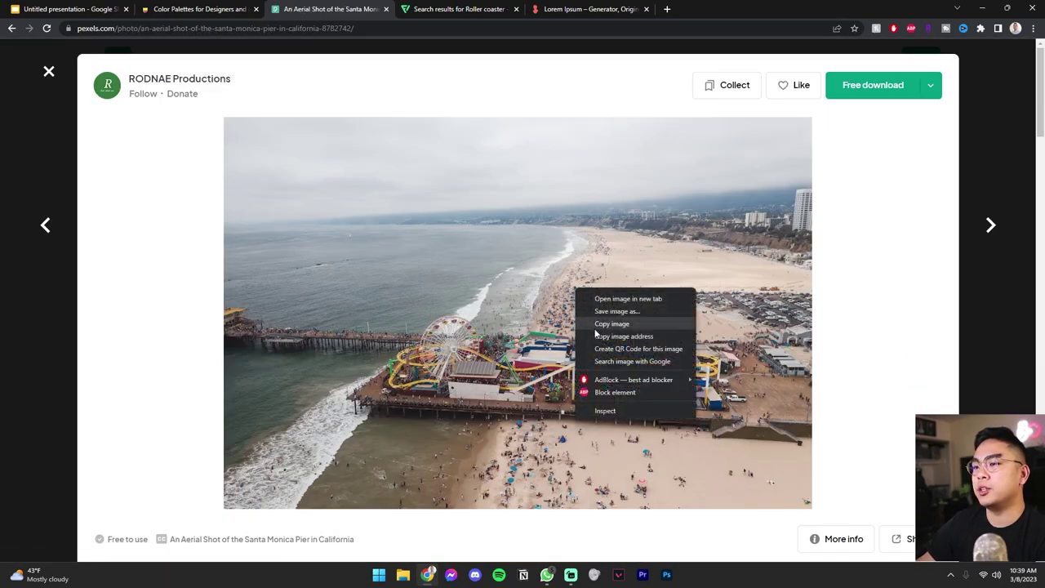
pyautogui.click(608, 323)
pyautogui.click(98, 12)
pyautogui.hotkey('ctrl', 'v')
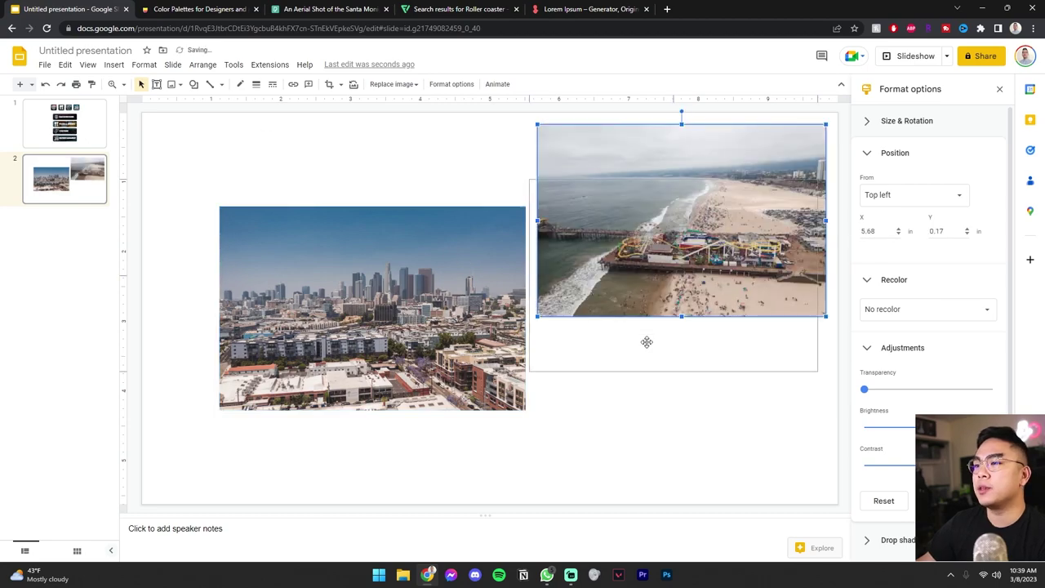
# - Align the pier photo over the skyline photo, enlarge it to the same size and place it to the skyline photo's right
pyautogui.moveTo(351, 351); pyautogui.dragTo(342, 352)
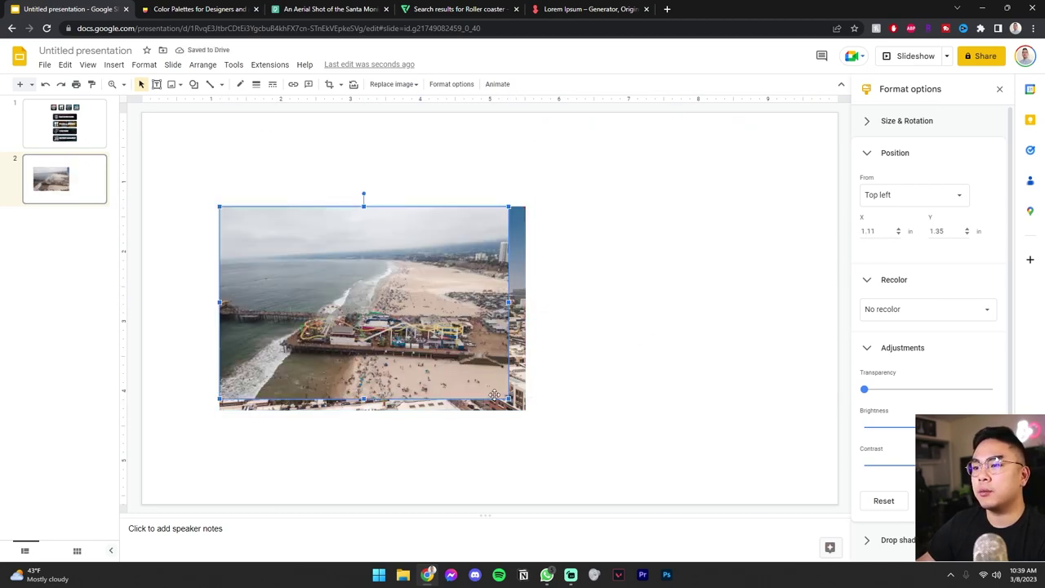
pyautogui.moveTo(507, 400); pyautogui.dragTo(525, 409)
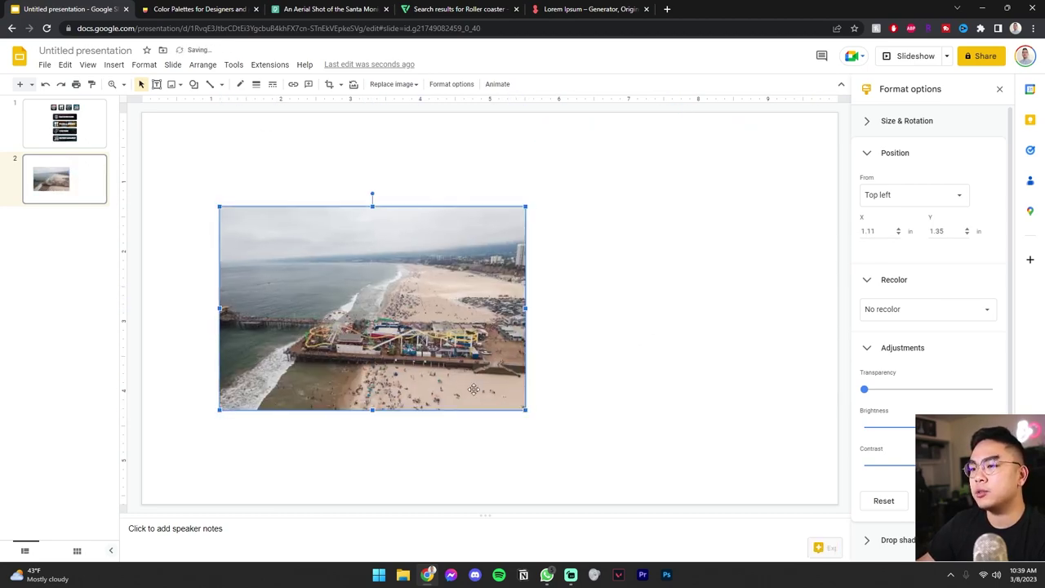
pyautogui.moveTo(418, 356); pyautogui.dragTo(682, 361)
# - Copy the four square icon tiles from slide 1 to slide 2 and shift both city photos slightly down beneath them
pyautogui.click(65, 124)
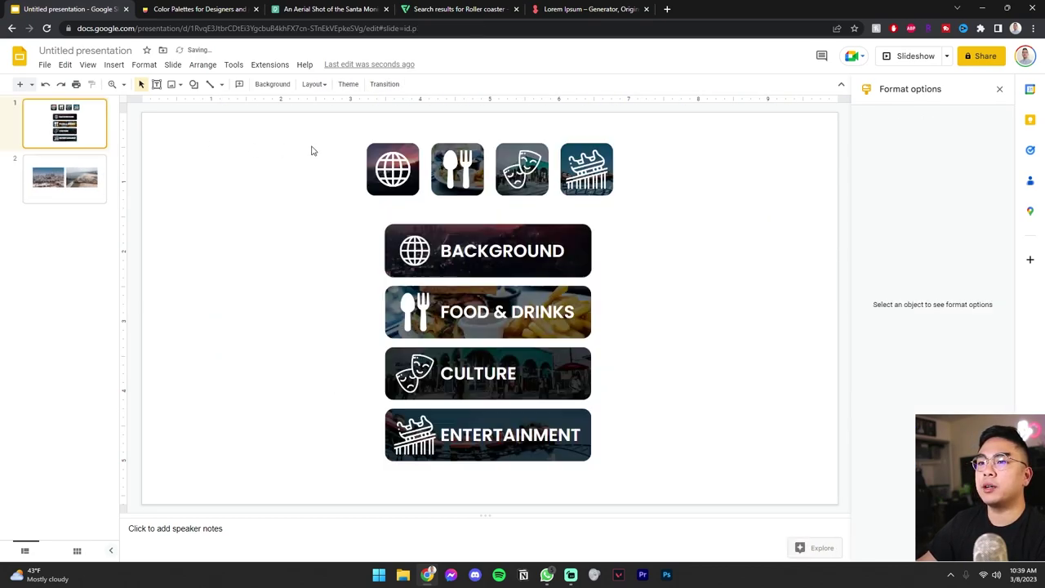
pyautogui.moveTo(269, 122); pyautogui.dragTo(663, 192)
pyautogui.hotkey('ctrl', 'c')
pyautogui.click(85, 196)
pyautogui.hotkey('ctrl', 'v')
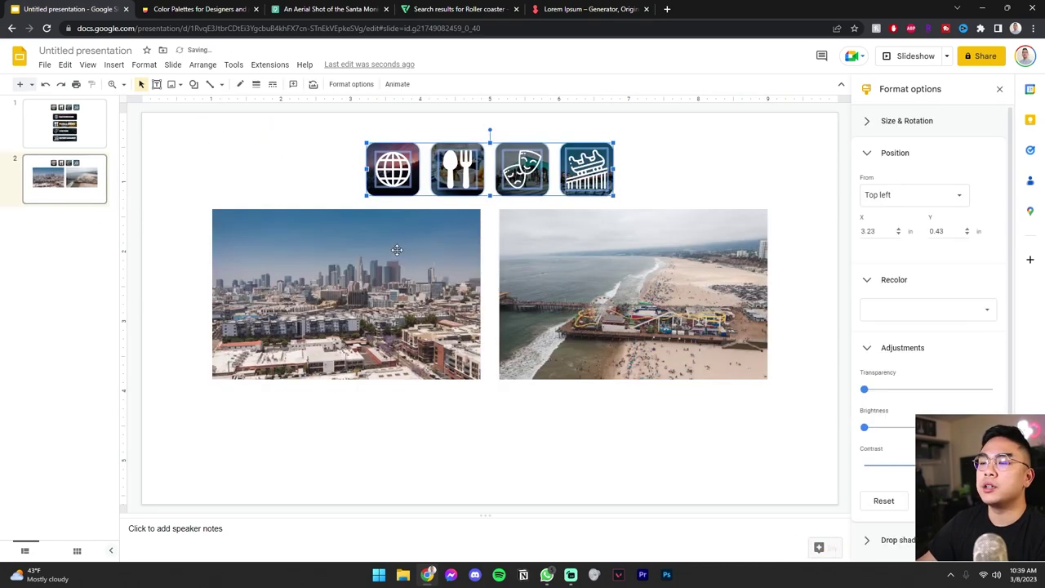
pyautogui.click(658, 174)
pyautogui.moveTo(706, 439); pyautogui.dragTo(384, 331)
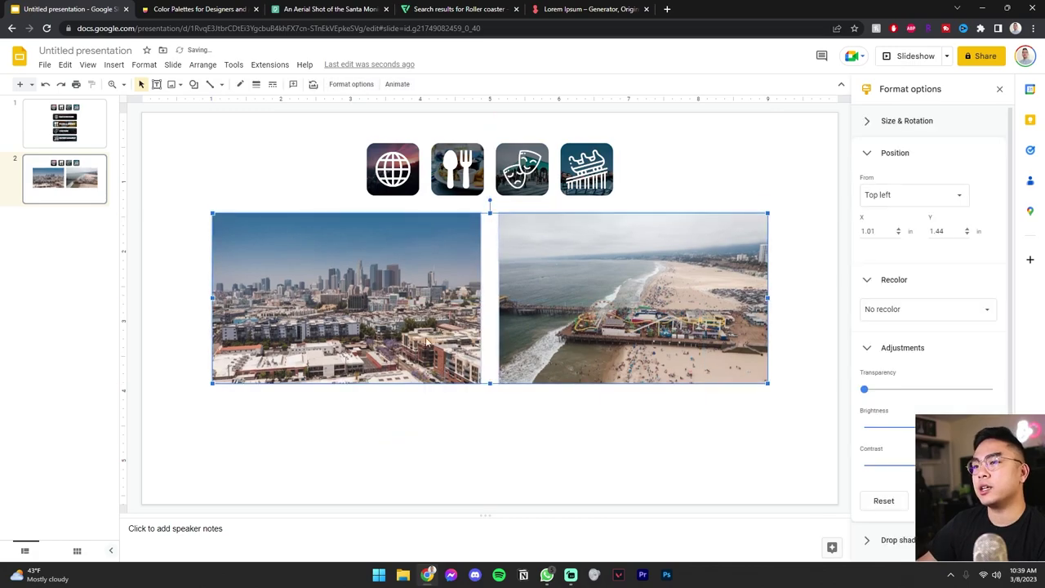
pyautogui.click(562, 427)
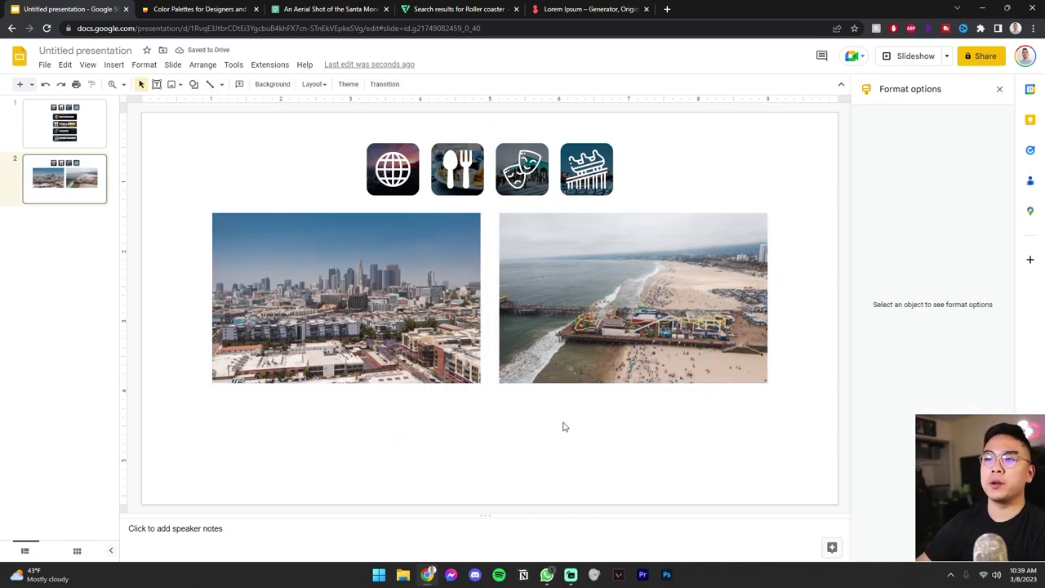
# - Add a text box reading "WELCOME TO" below the two photos and format it in Poppins at 21 pt
pyautogui.click(156, 84)
pyautogui.click(453, 441)
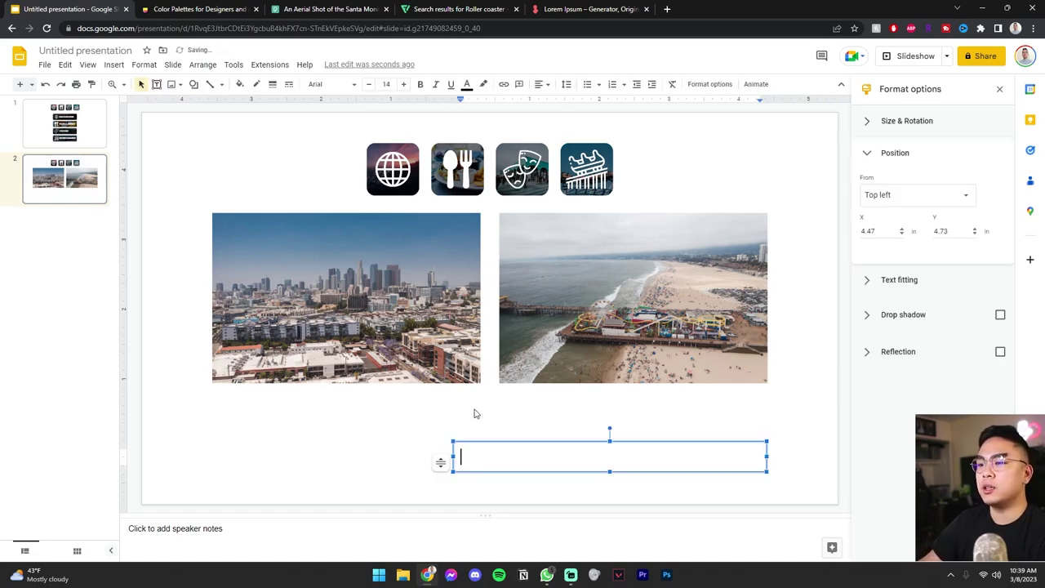
pyautogui.write('WELCOME TO')
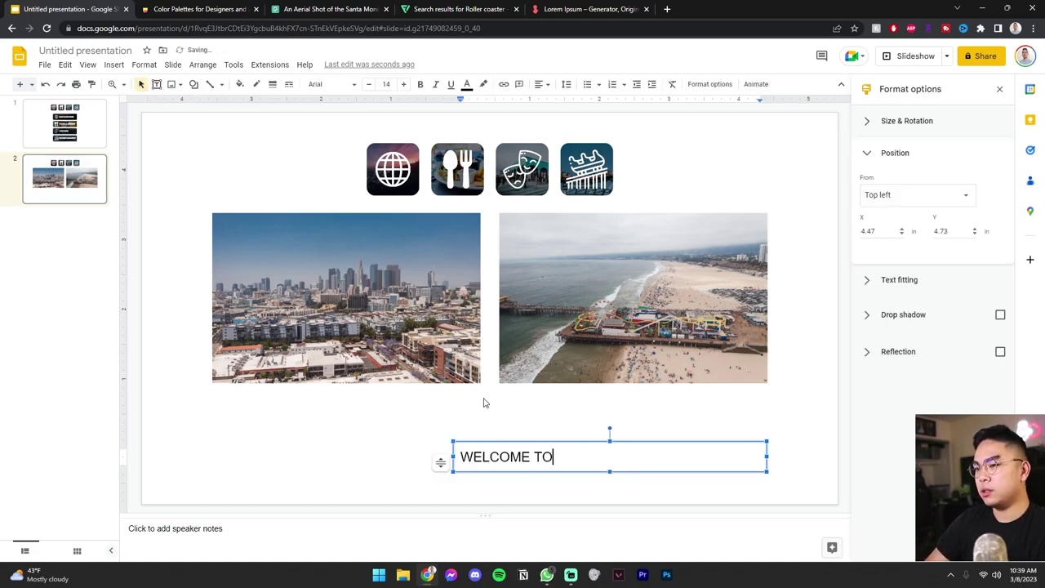
pyautogui.hotkey('ctrl', 'a')
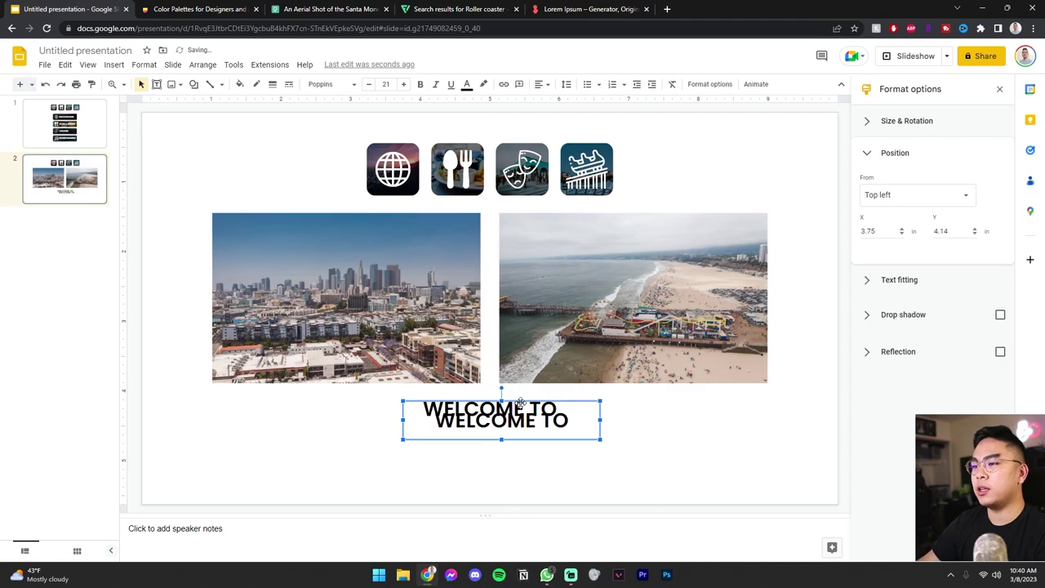
# - Place a duplicate of the WELCOME TO text beneath it and turn it into a larger "Los Angeles" in a script font
pyautogui.moveTo(519, 405); pyautogui.dragTo(508, 456)
pyautogui.click(658, 457)
pyautogui.click(532, 437)
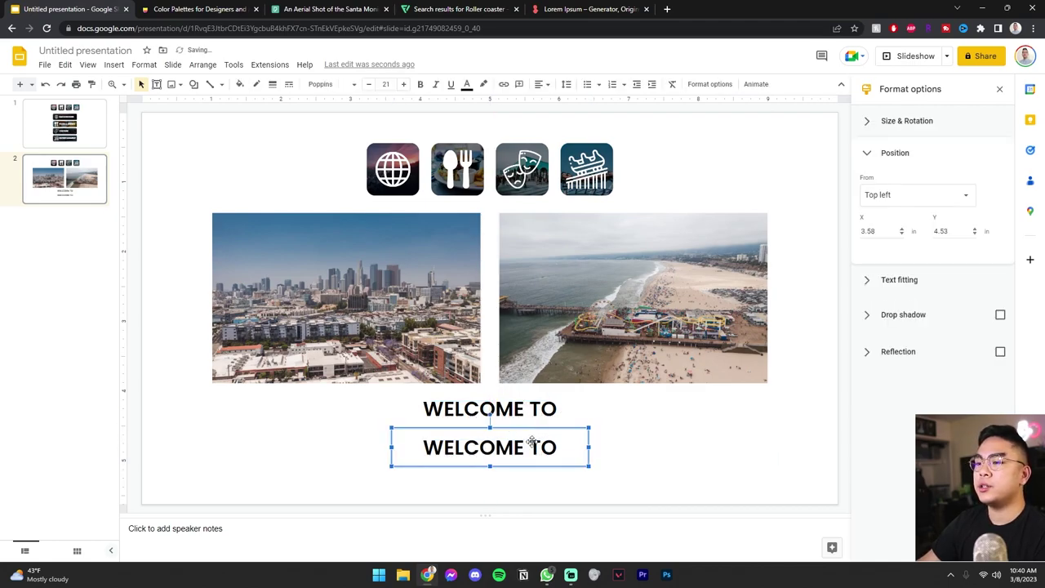
pyautogui.click(355, 82)
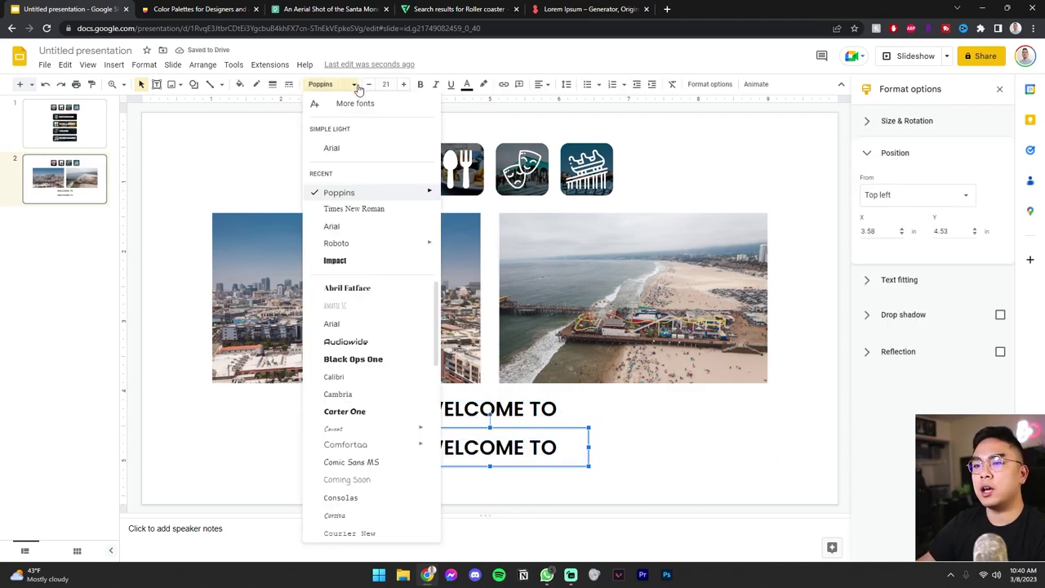
pyautogui.scroll(-3, 390, 353)
pyautogui.scroll(-1, 390, 351)
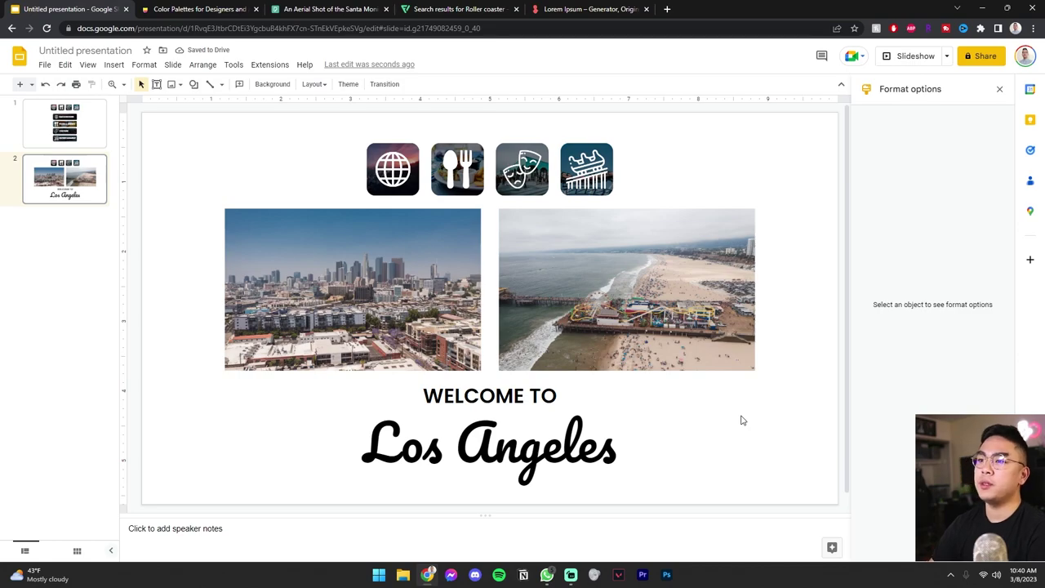
# - Switch to Color Hunt, open the dark grey and teal palette and copy its teal colour code #0E8388
pyautogui.click(196, 9)
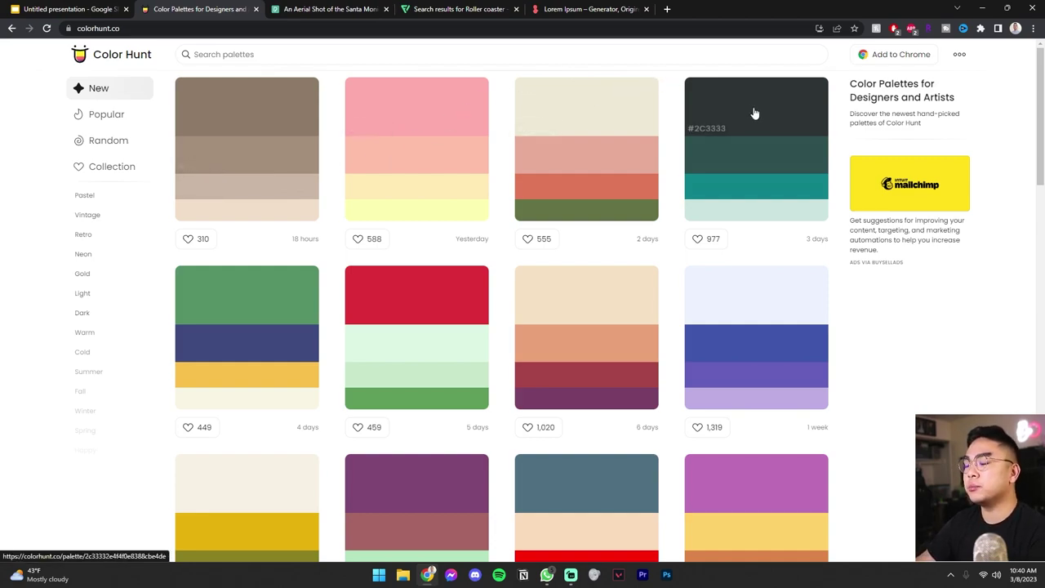
pyautogui.click(778, 92)
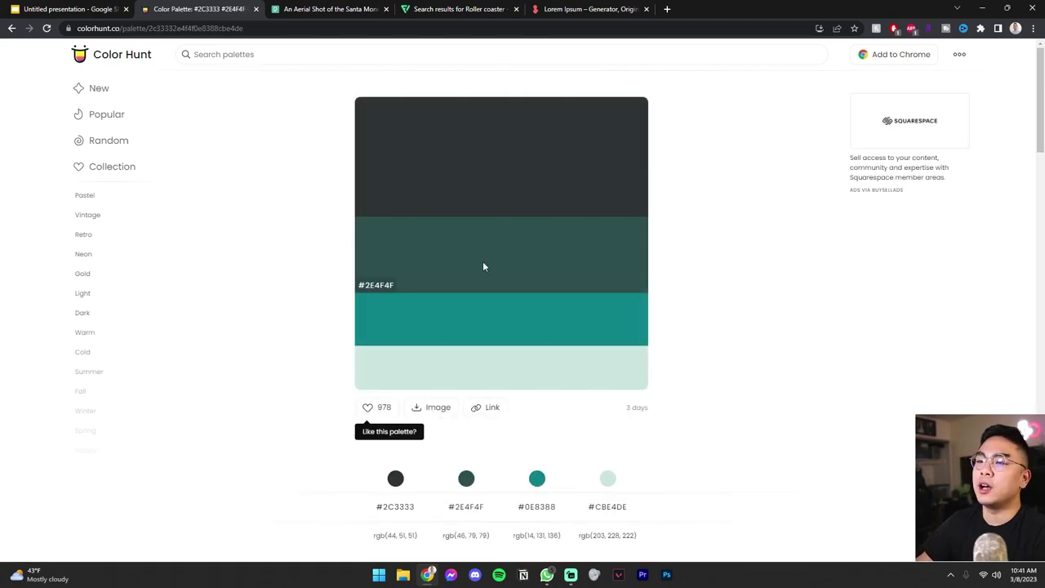
pyautogui.click(367, 341)
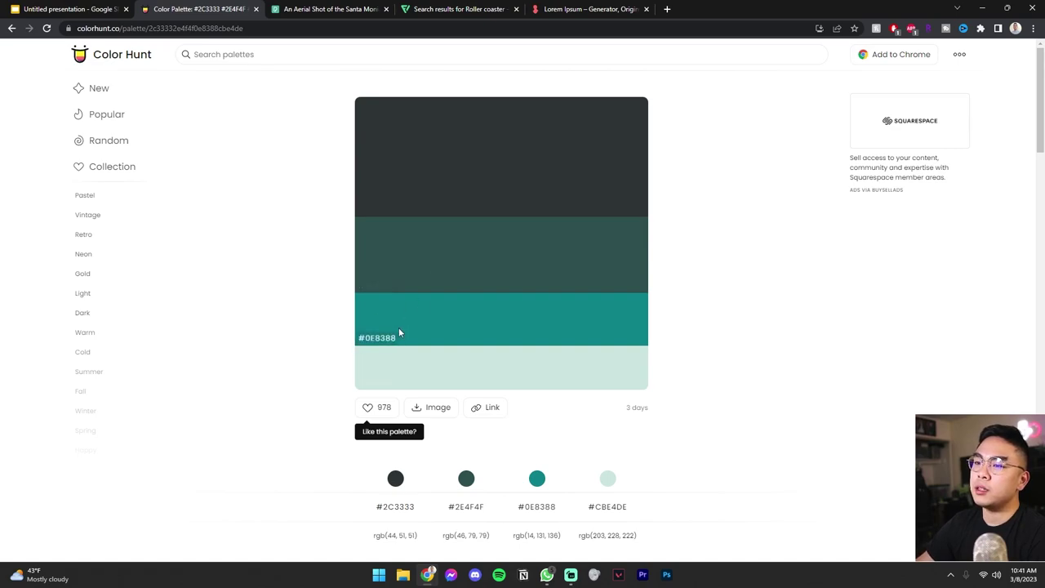
pyautogui.click(387, 342)
pyautogui.click(383, 343)
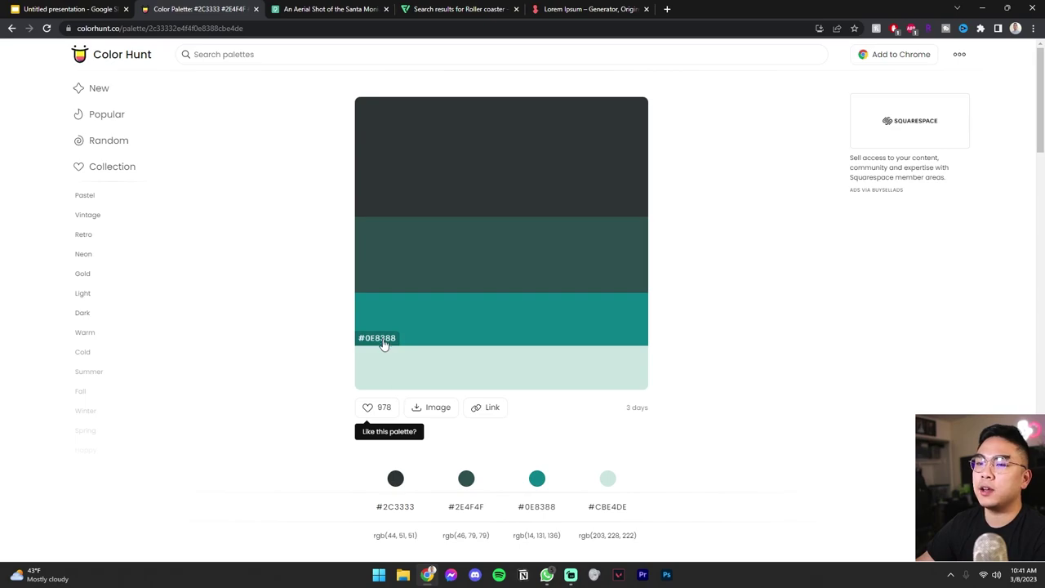
pyautogui.click(391, 347)
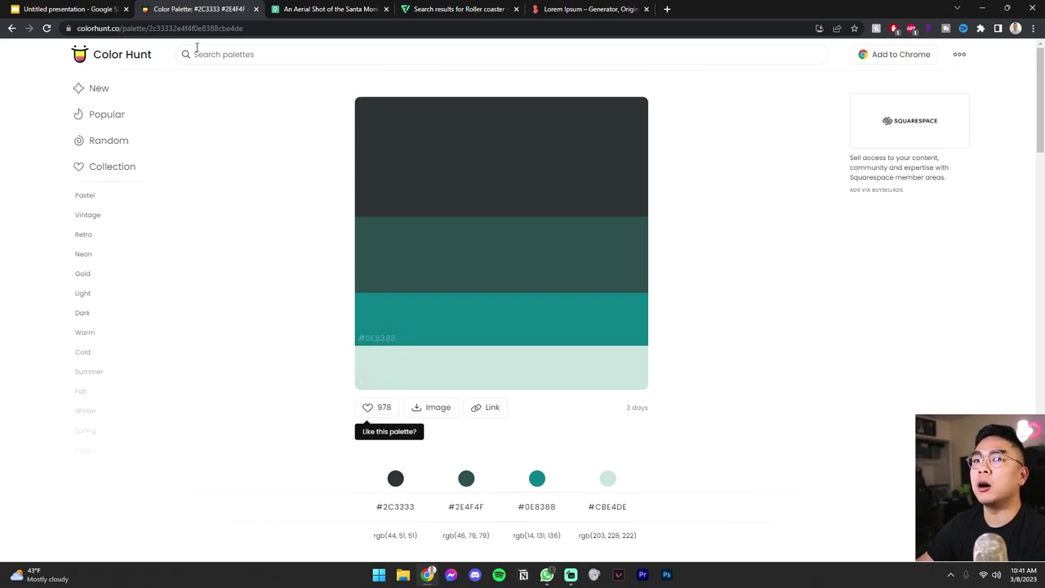
# - In Google Slides, draw a large rounded rectangle over both photos and the title, starting about 0.68 in across and 1.08 in down
pyautogui.click(74, 6)
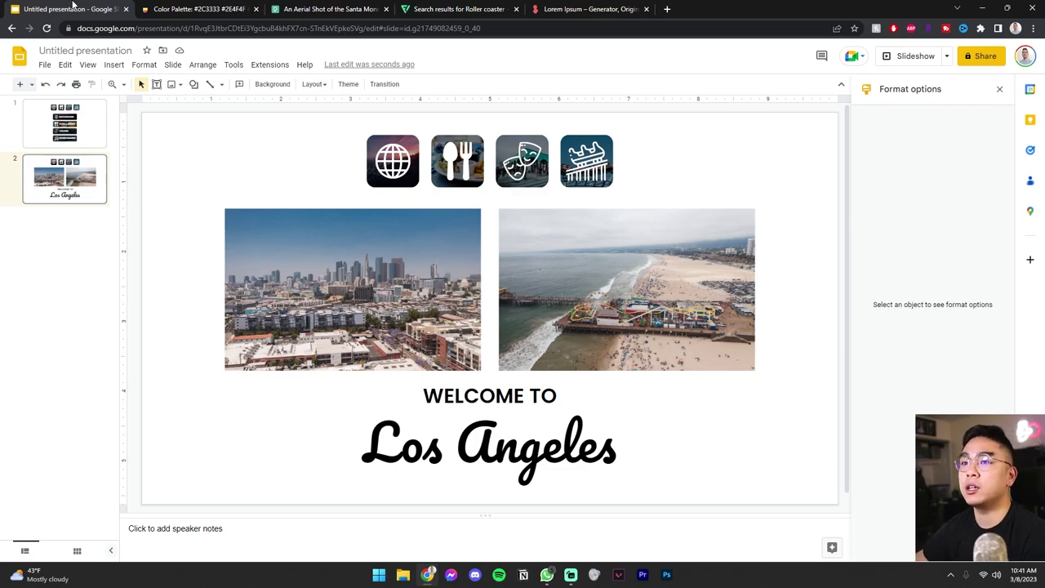
pyautogui.click(194, 84)
pyautogui.moveTo(219, 106)
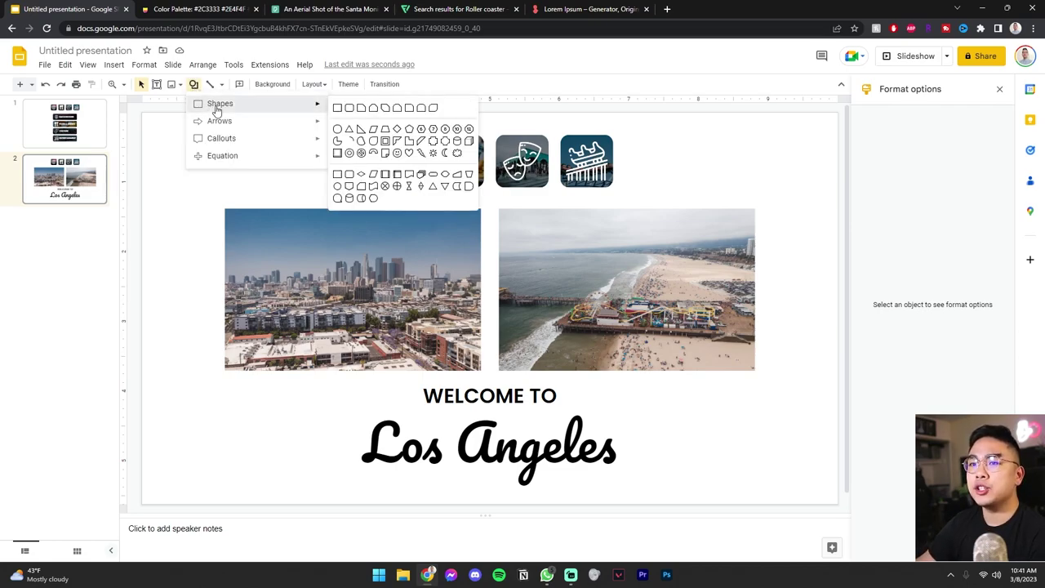
pyautogui.click(348, 108)
pyautogui.moveTo(193, 187); pyautogui.dragTo(801, 515)
pyautogui.scroll(-1, 730, 427)
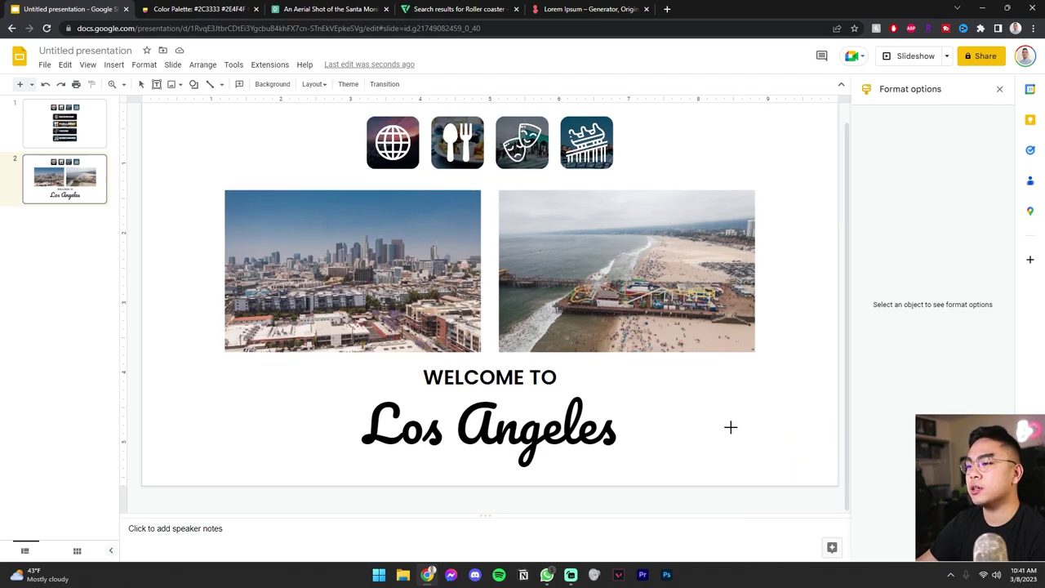
pyautogui.moveTo(187, 168); pyautogui.dragTo(805, 475)
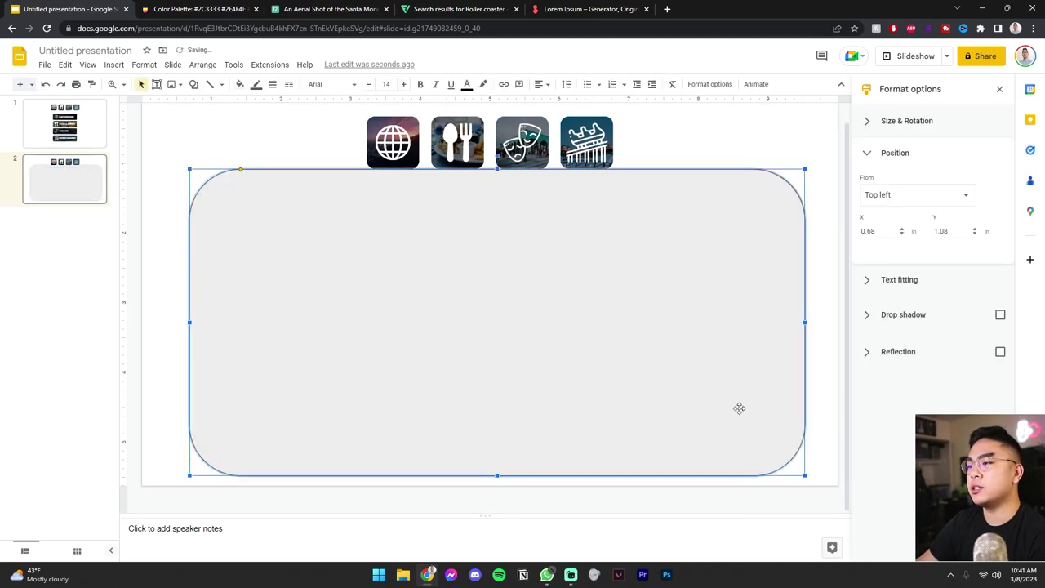
# - Send the large rounded rectangle to the back, behind the photos and title
pyautogui.rightClick(503, 452)
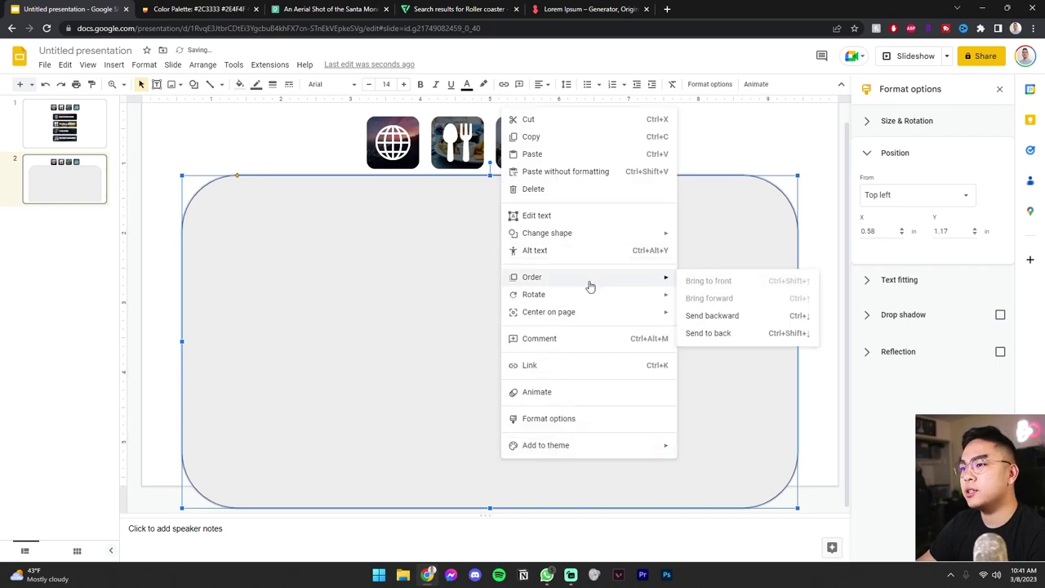
pyautogui.moveTo(636, 277)
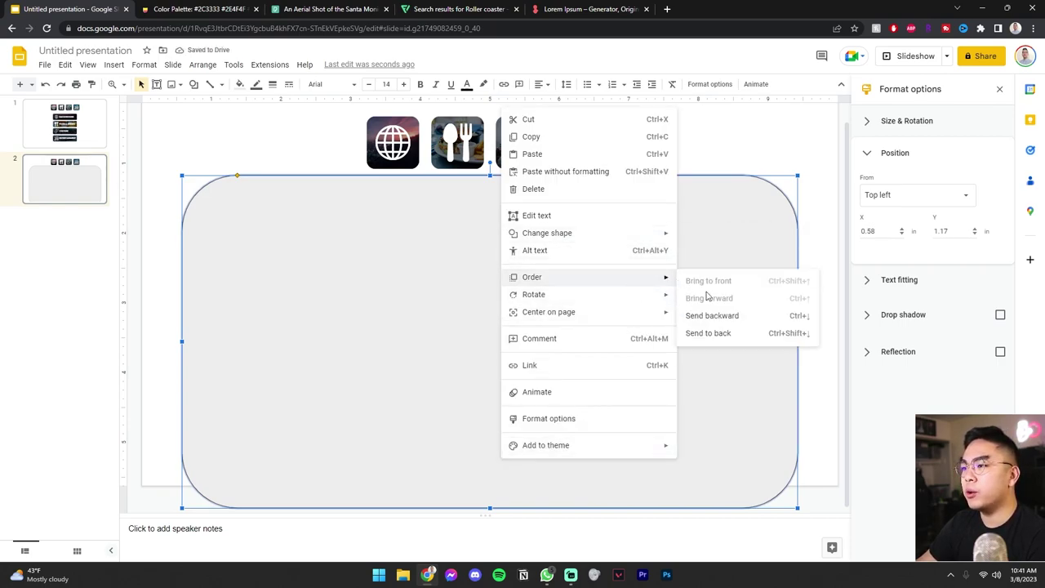
pyautogui.click(725, 331)
pyautogui.click(832, 361)
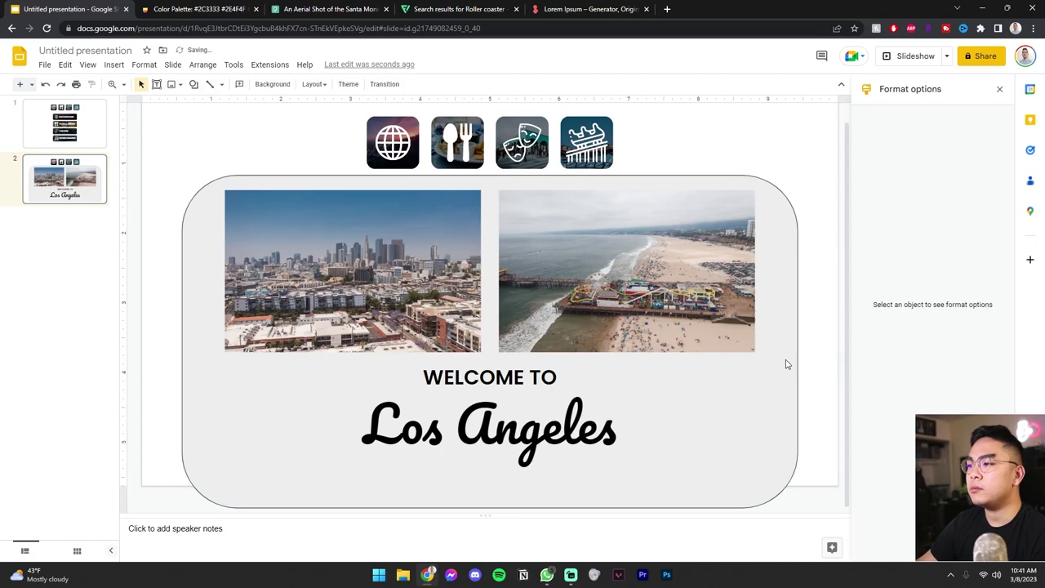
# - Make the large rounded rectangle's outline transparent and fill it with the custom teal #0E8388
pyautogui.click(784, 361)
pyautogui.click(255, 84)
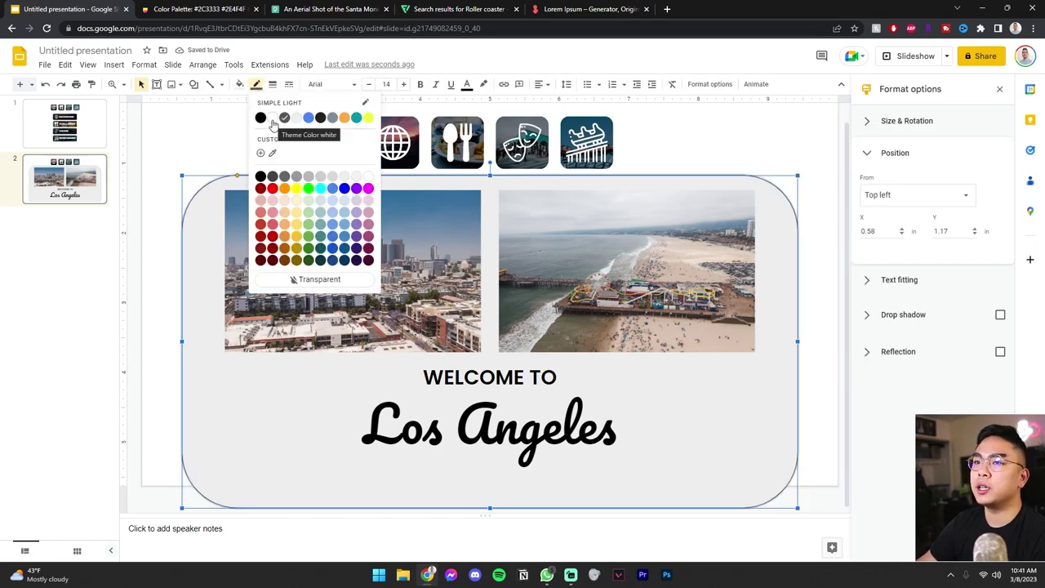
pyautogui.click(315, 279)
pyautogui.click(239, 84)
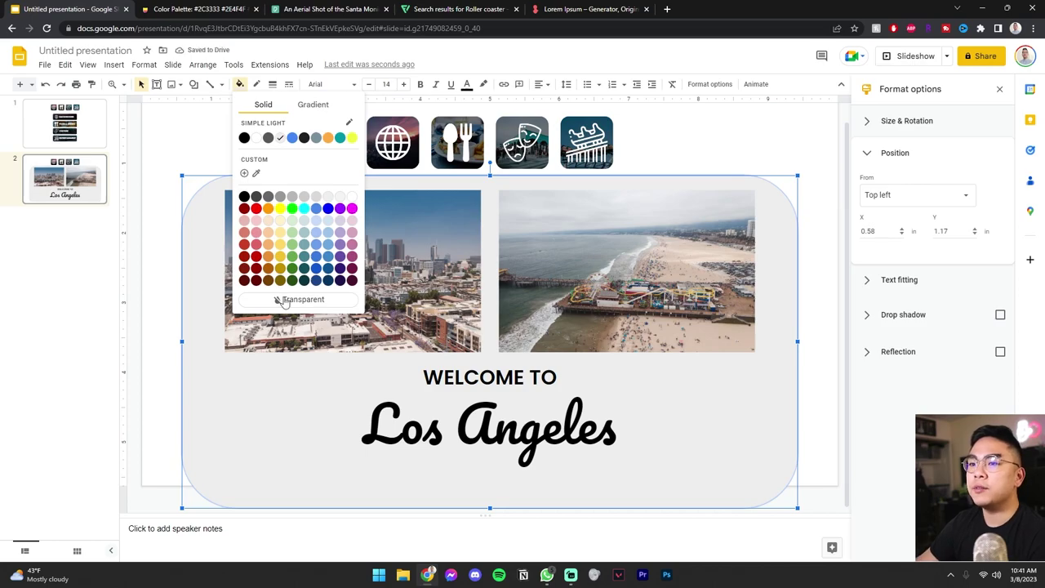
pyautogui.click(256, 175)
pyautogui.hotkey('ctrl', 'v')
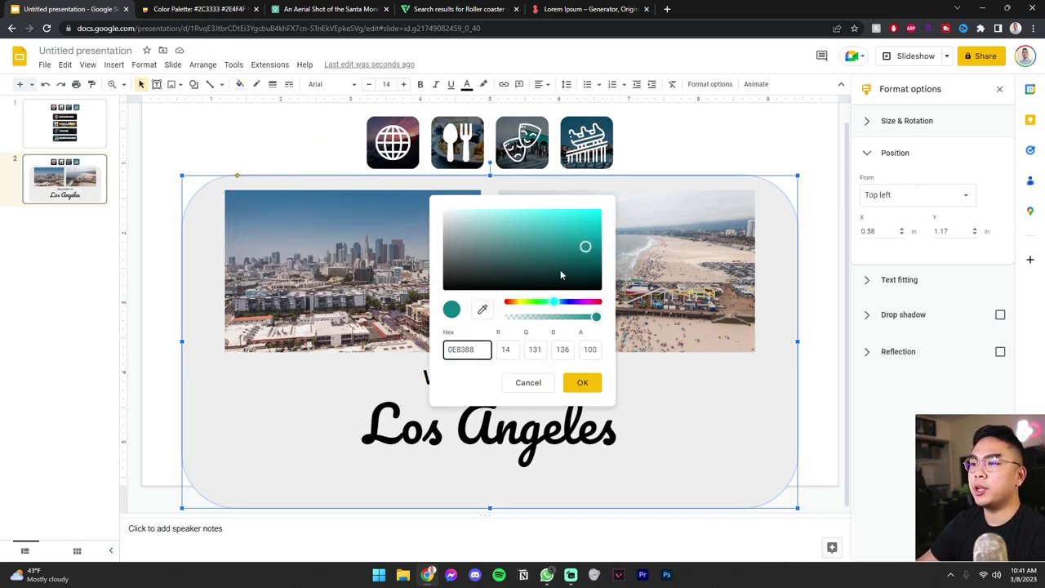
pyautogui.click(582, 382)
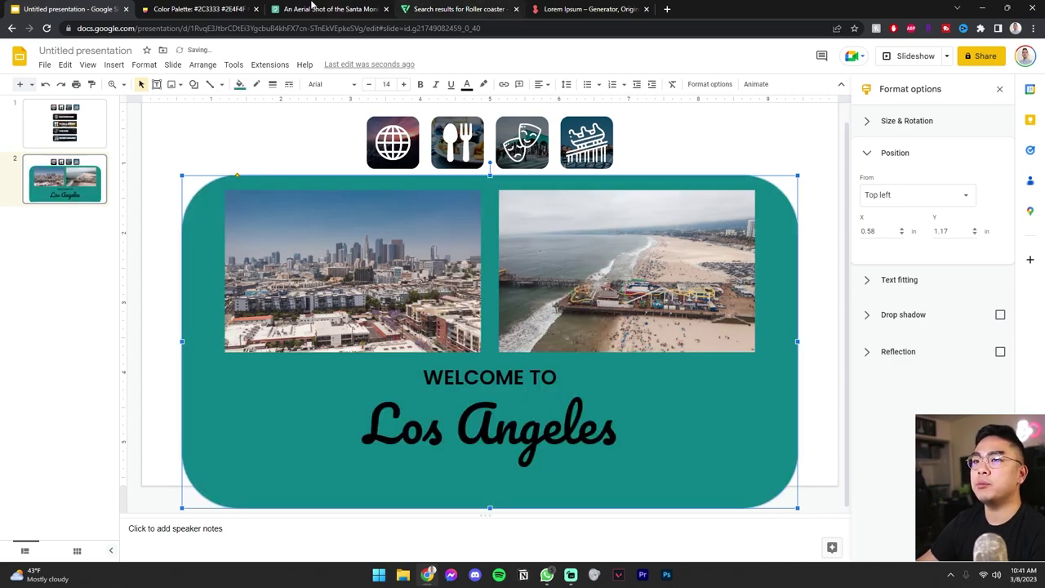
# - Copy the pale mint code #CBE4DE from the Color Hunt palette and apply it in Google Slides as the WELCOME TO text colour
pyautogui.click(200, 9)
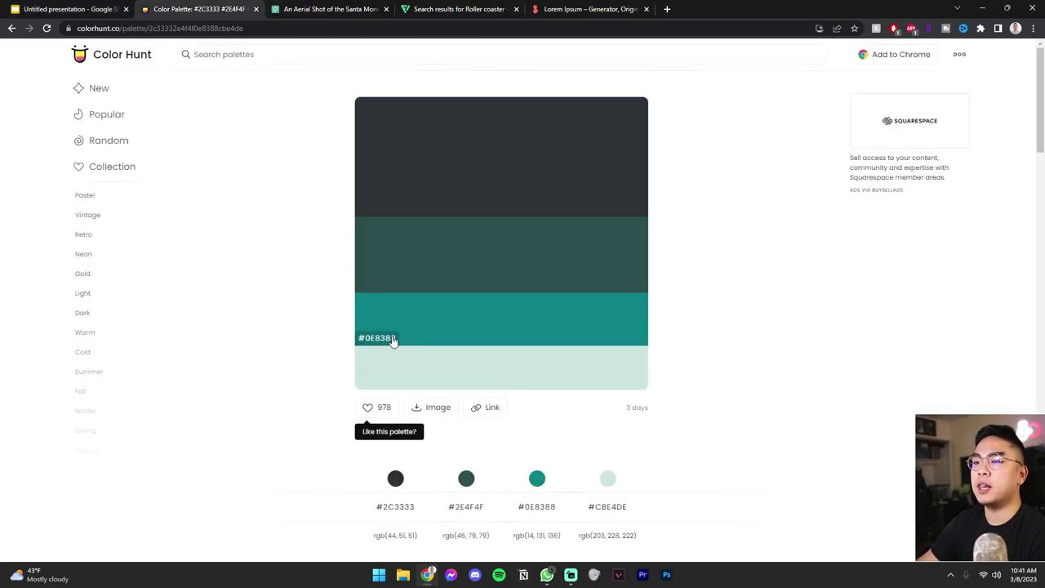
pyautogui.click(385, 380)
pyautogui.click(77, 9)
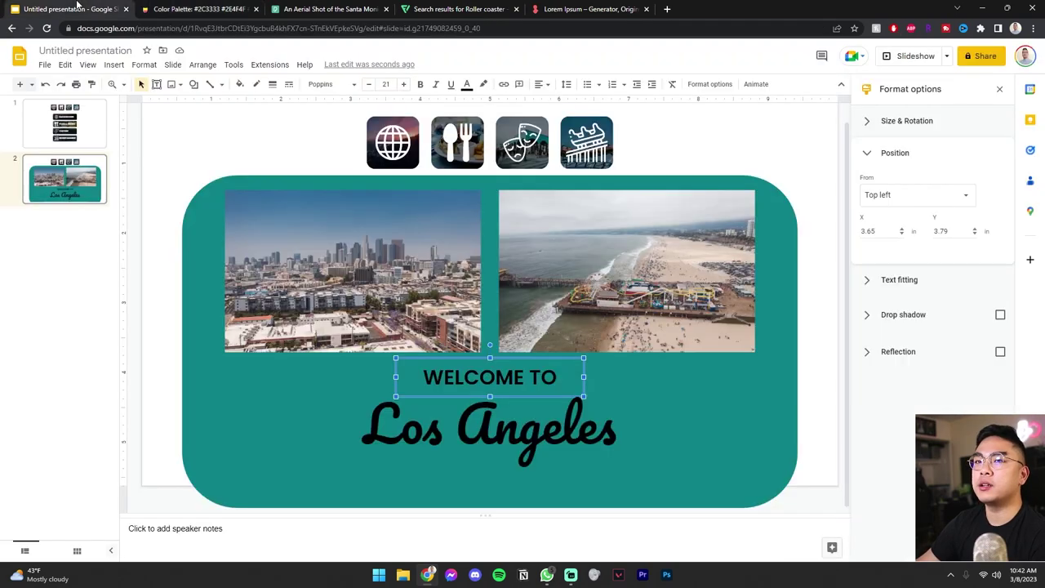
pyautogui.click(467, 85)
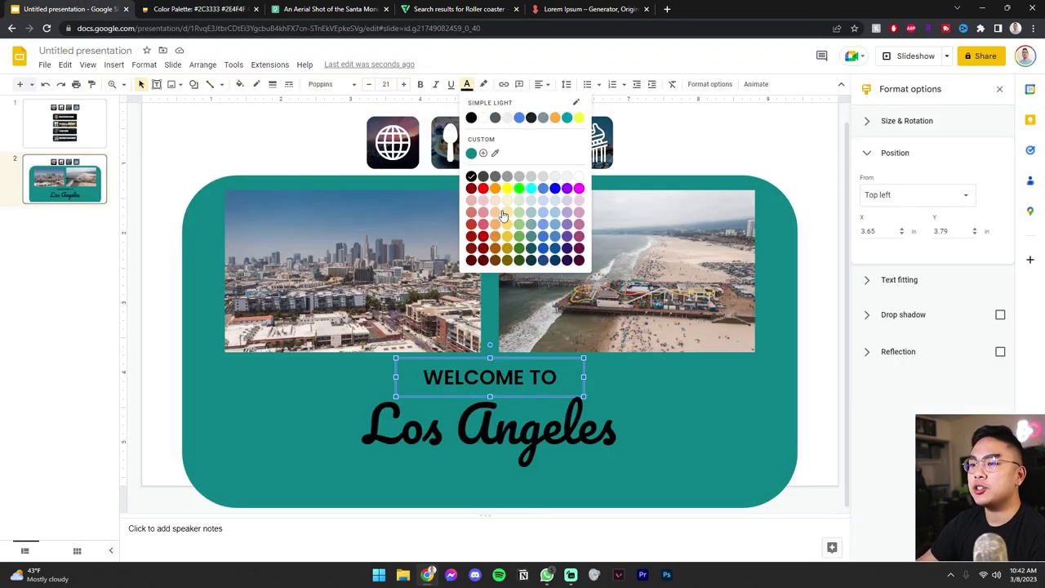
pyautogui.click(481, 152)
pyautogui.hotkey('ctrl', 'v')
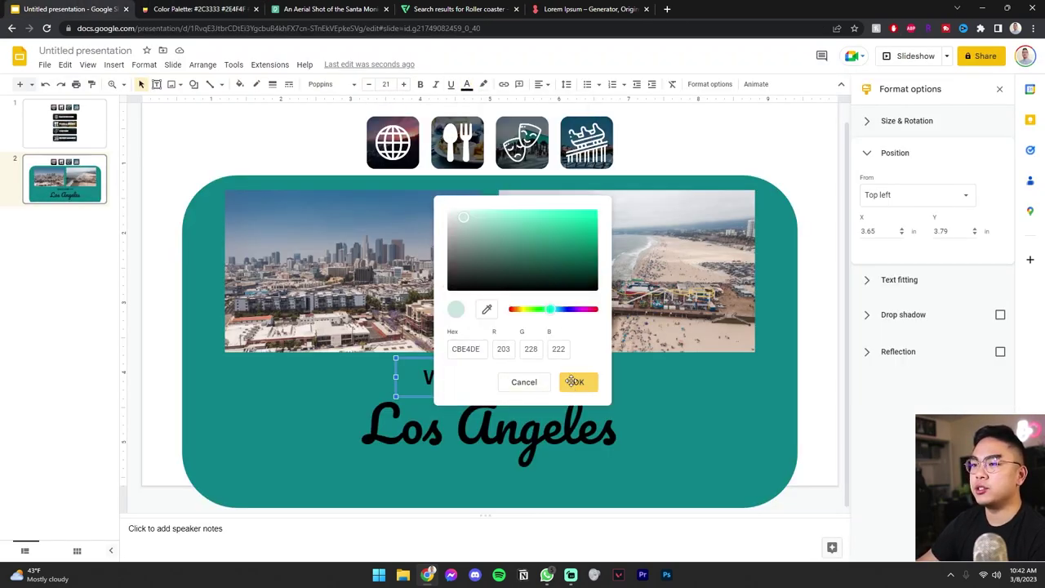
pyautogui.click(578, 382)
pyautogui.click(559, 424)
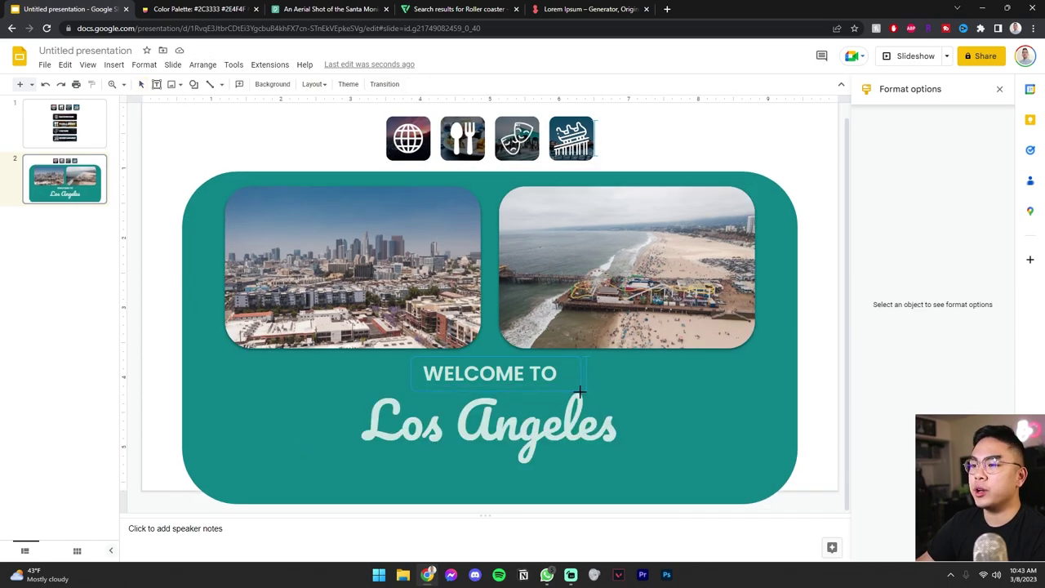
# - Cover the WELCOME TO text with a dark rounded bar placed about 3.76 in across and 3.66 in down
pyautogui.click(570, 373)
pyautogui.moveTo(570, 373); pyautogui.dragTo(504, 378)
pyautogui.rightClick(523, 372)
pyautogui.click(509, 372)
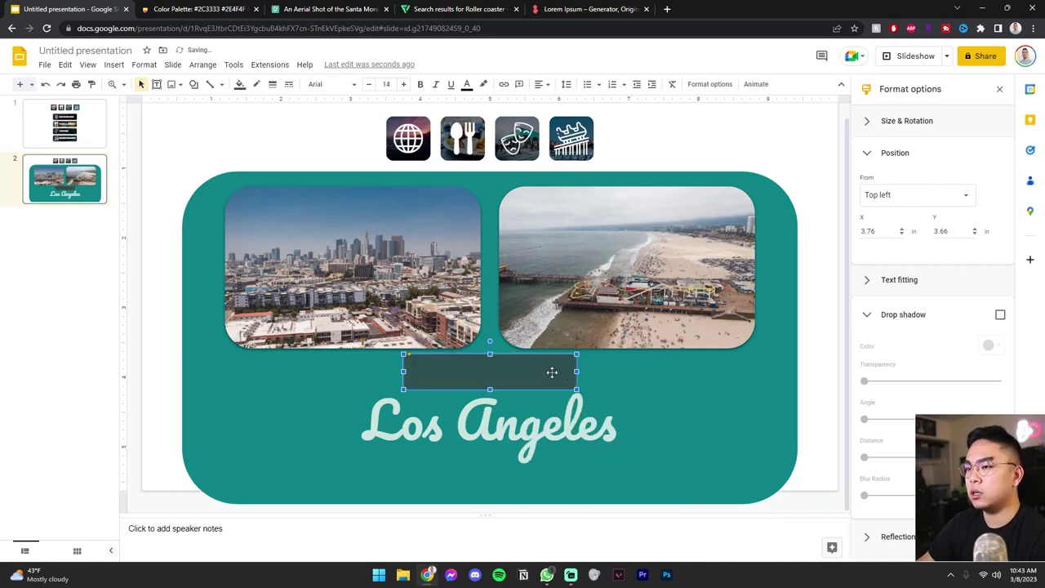
# - Send the dark bar backward two levels so that it sits behind the WELCOME TO text
pyautogui.rightClick(552, 372)
pyautogui.moveTo(598, 382)
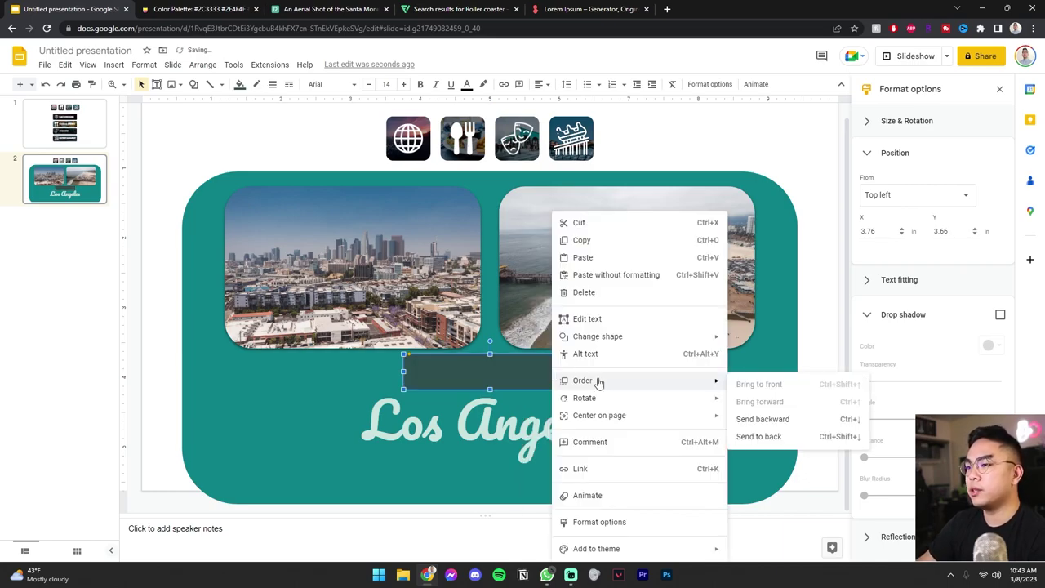
pyautogui.click(760, 414)
pyautogui.rightClick(544, 369)
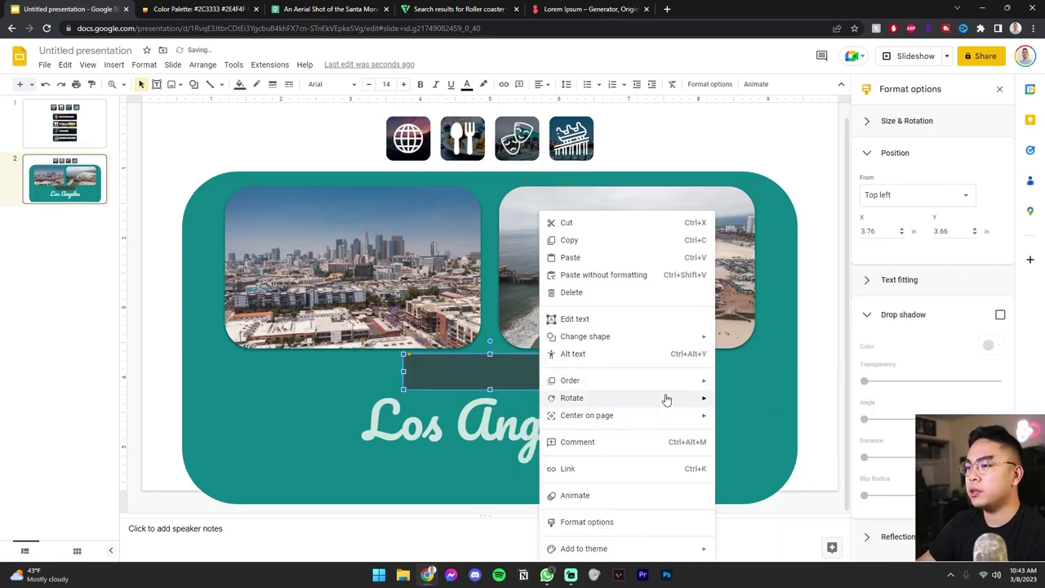
pyautogui.moveTo(669, 384)
pyautogui.click(756, 415)
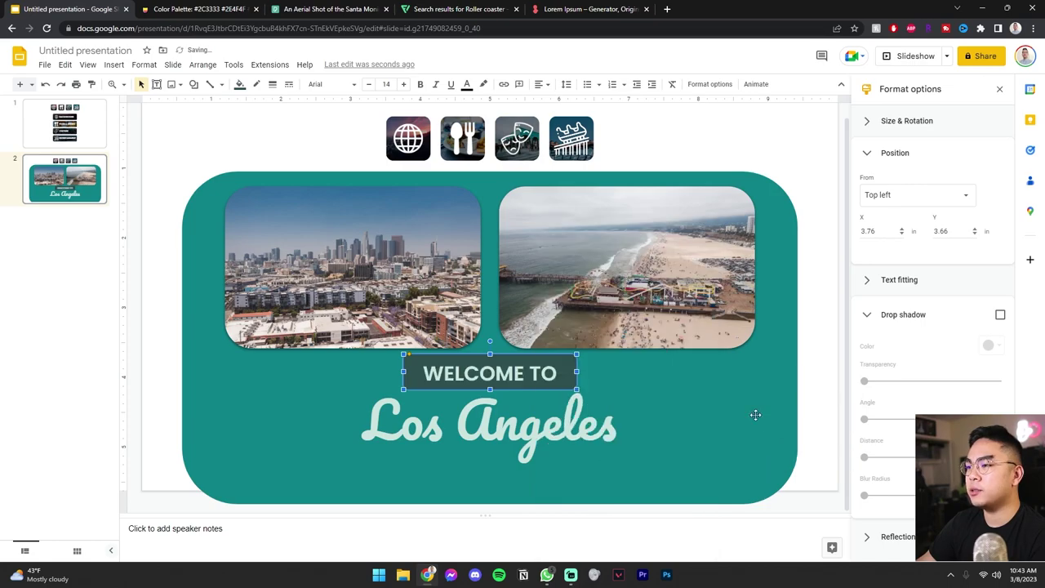
pyautogui.click(823, 220)
pyautogui.moveTo(564, 369); pyautogui.dragTo(568, 366)
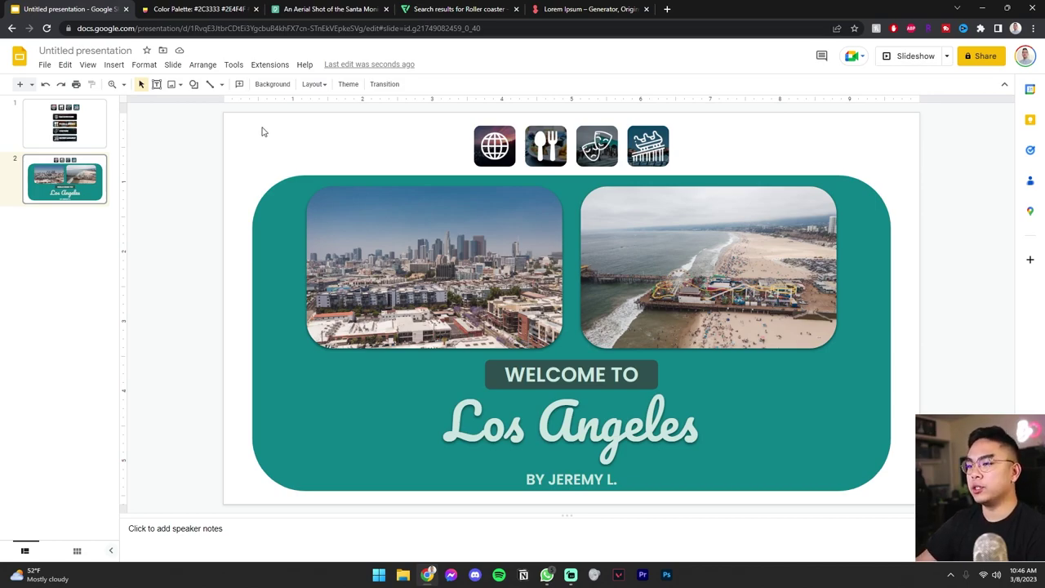
pyautogui.click(569, 463)
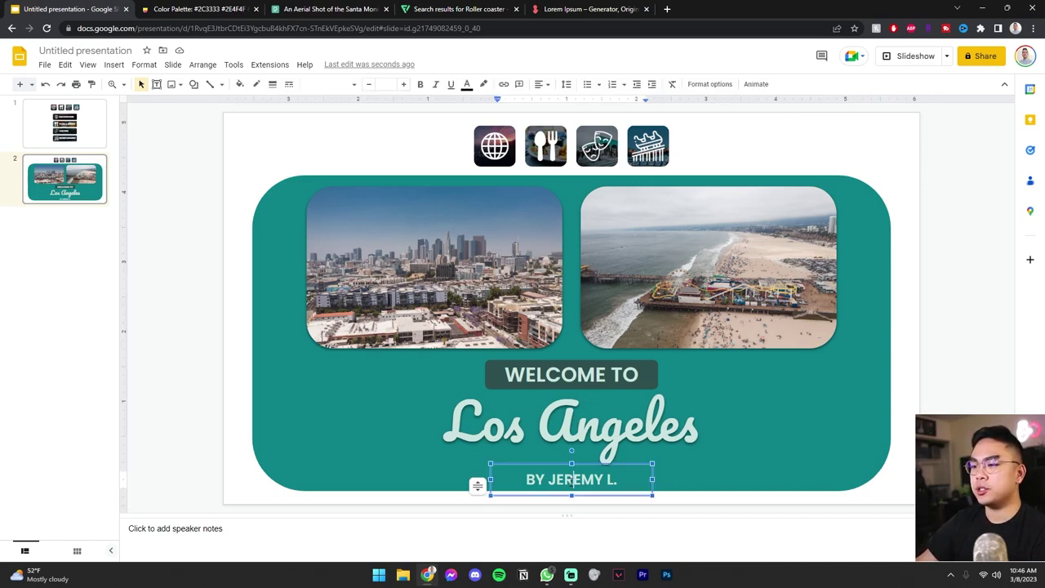
pyautogui.click(629, 292)
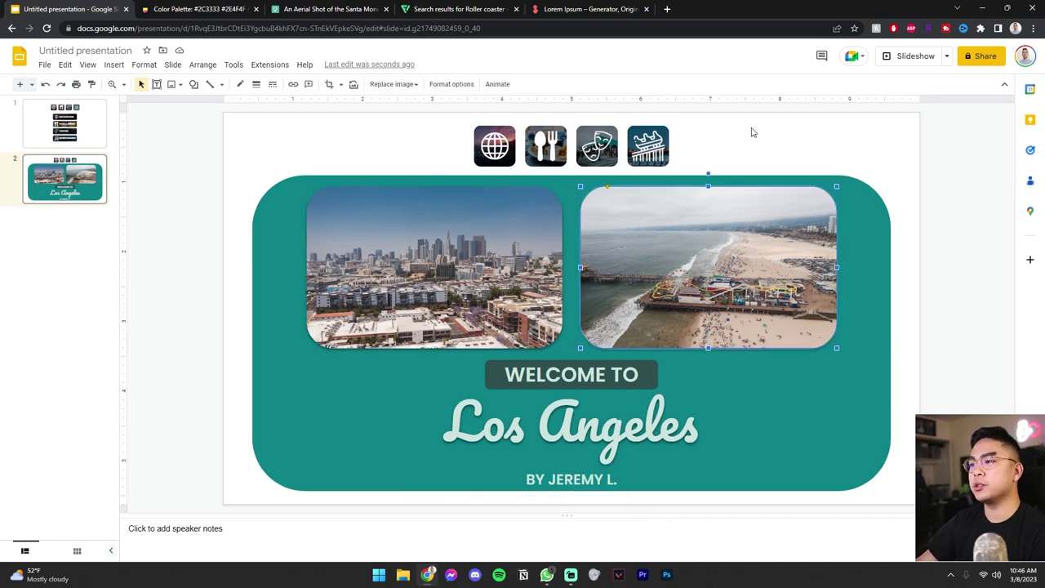
pyautogui.click(428, 253)
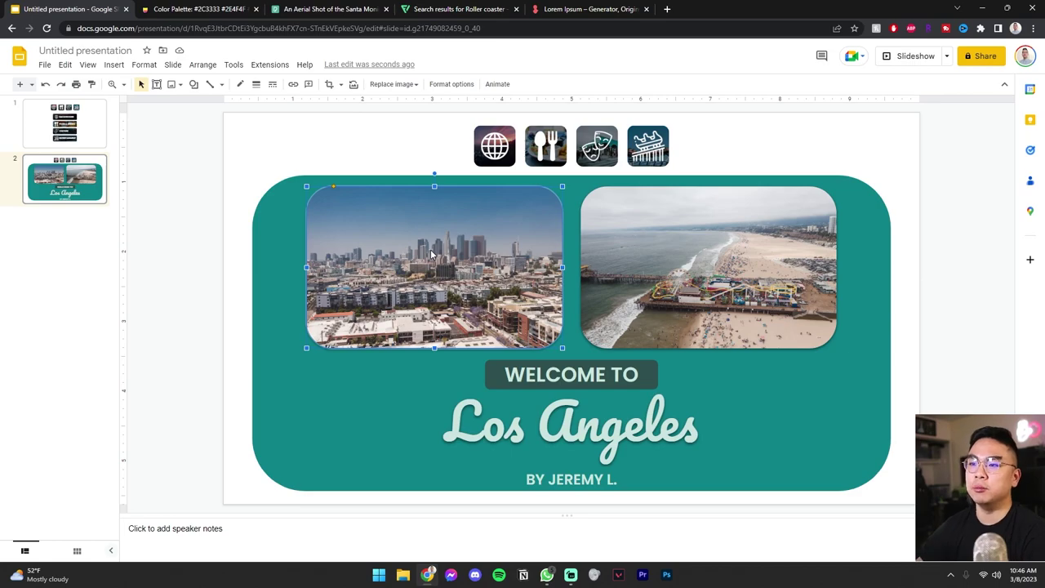
pyautogui.click(381, 160)
# - Add a third slide, clear its title and text placeholders, and paste in copies of all the welcome slide's objects
pyautogui.moveTo(228, 119); pyautogui.dragTo(911, 504)
pyautogui.click(70, 227)
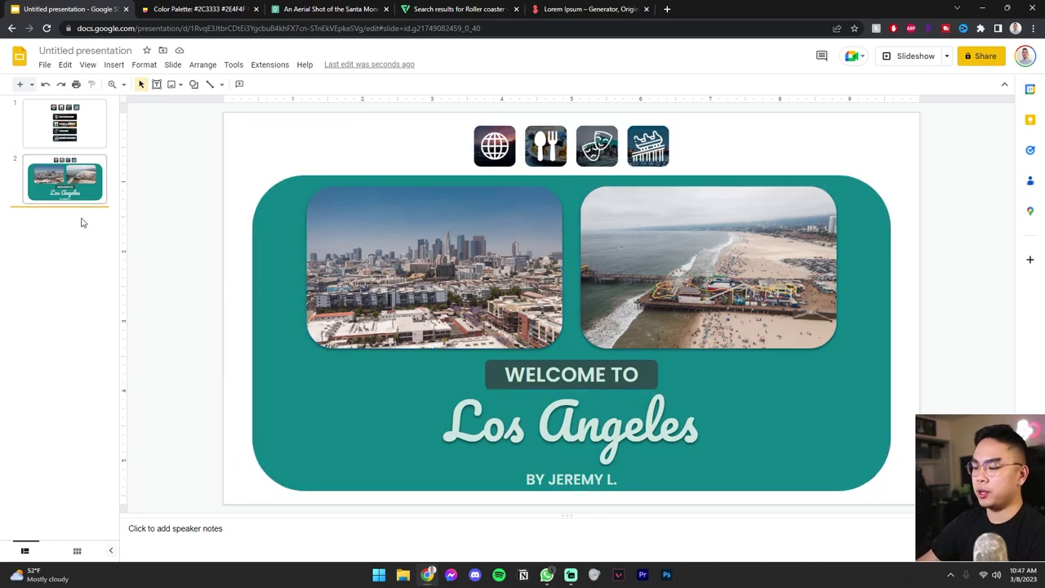
pyautogui.press('Return')
pyautogui.moveTo(272, 138); pyautogui.dragTo(298, 264)
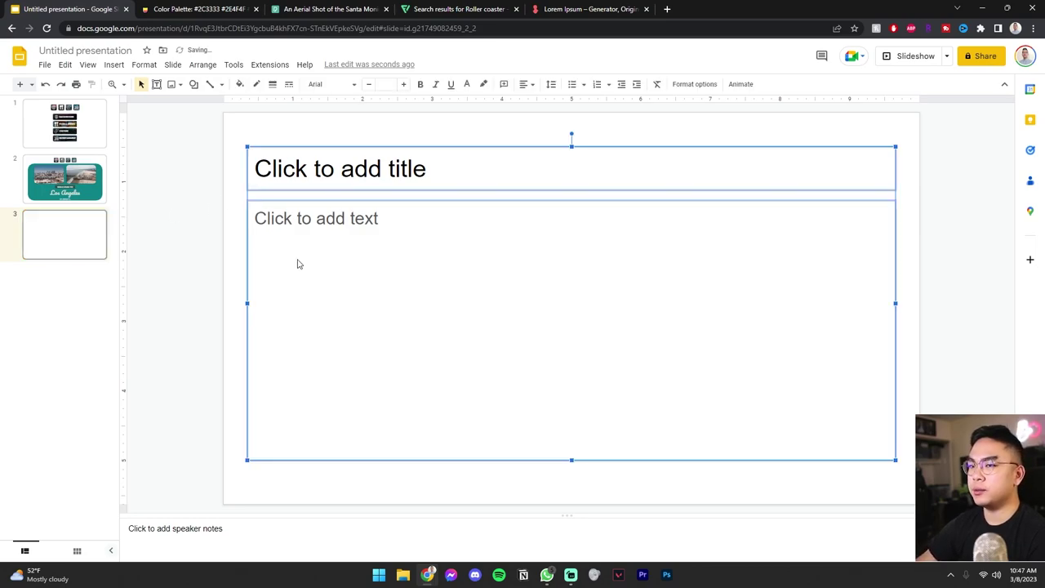
pyautogui.hotkey('ctrl', 'v')
pyautogui.click(207, 231)
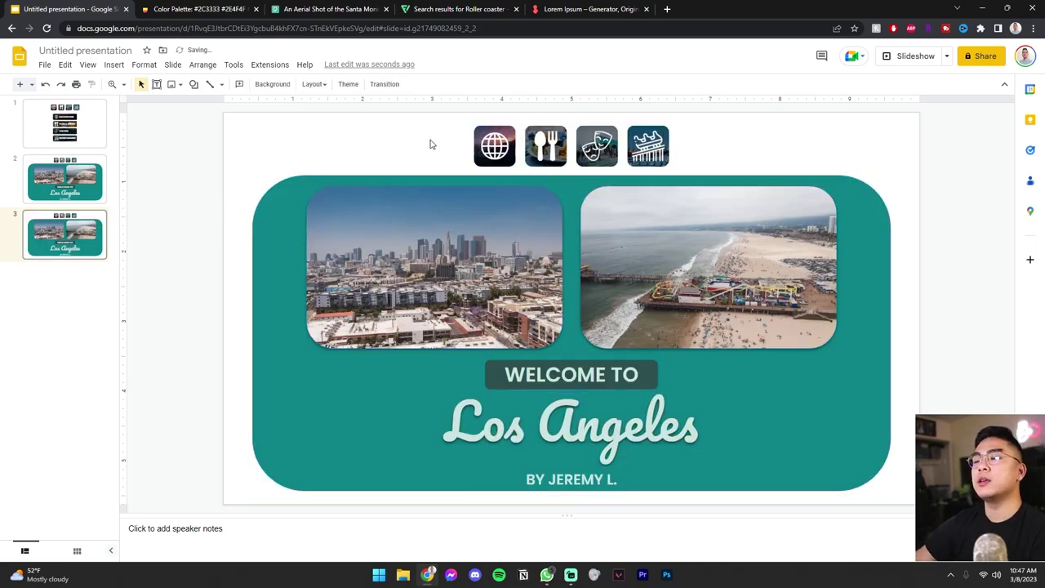
# - Replace slide 3's globe tile with a copy of slide 1's BACKGROUND banner, scaled down to the height of the icon tiles
pyautogui.click(78, 129)
pyautogui.moveTo(401, 209); pyautogui.dragTo(594, 254)
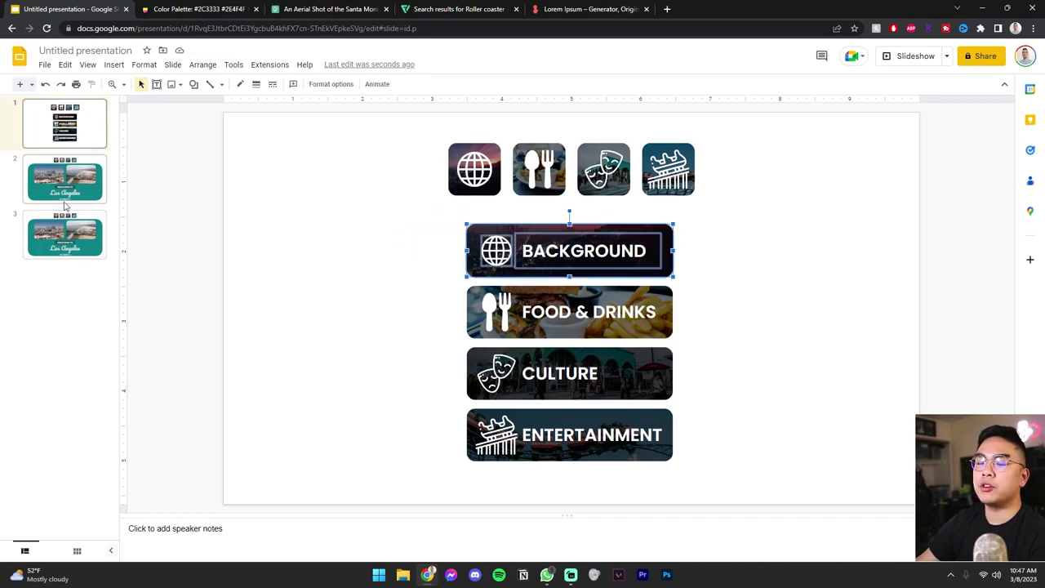
pyautogui.click(64, 234)
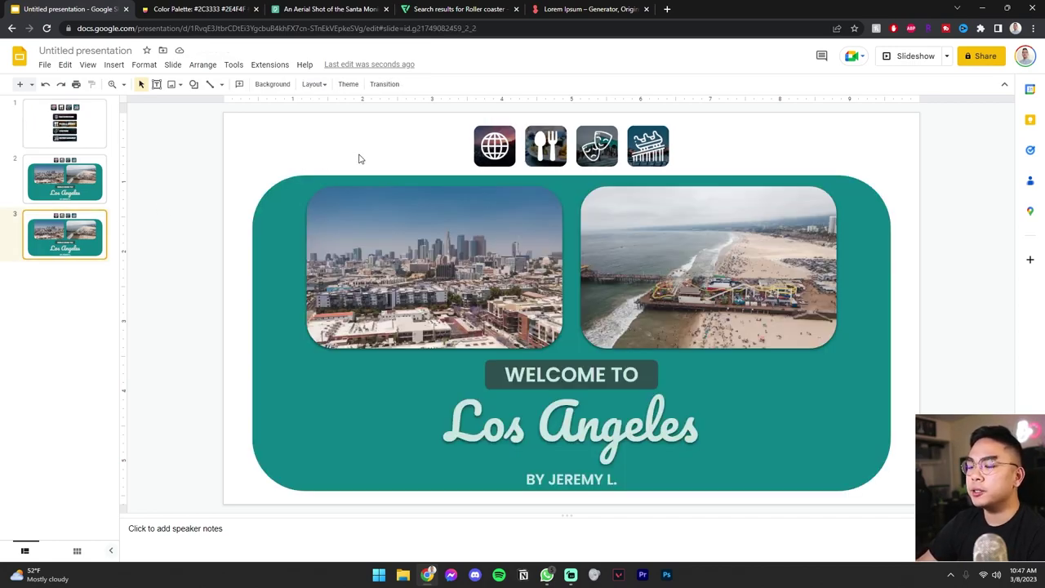
pyautogui.hotkey('ctrl', 'v')
pyautogui.moveTo(650, 263); pyautogui.dragTo(449, 167)
pyautogui.moveTo(265, 177); pyautogui.dragTo(272, 174)
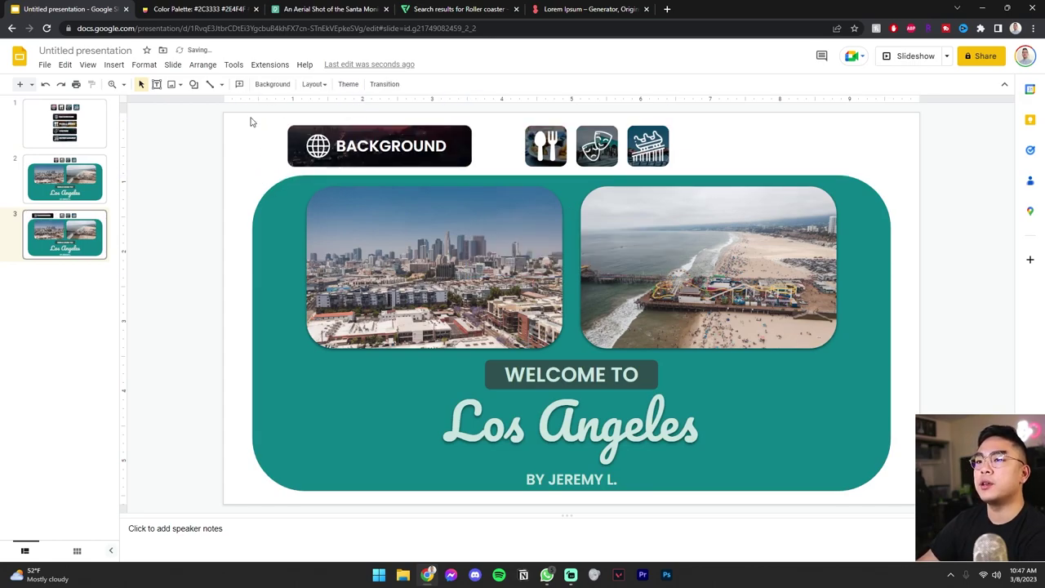
# - Move the BACKGROUND banner beside the fork-and-spoon tile and centre the whole row above the teal panel
pyautogui.moveTo(241, 122); pyautogui.dragTo(454, 152)
pyautogui.click(709, 157)
pyautogui.moveTo(761, 120); pyautogui.dragTo(326, 170)
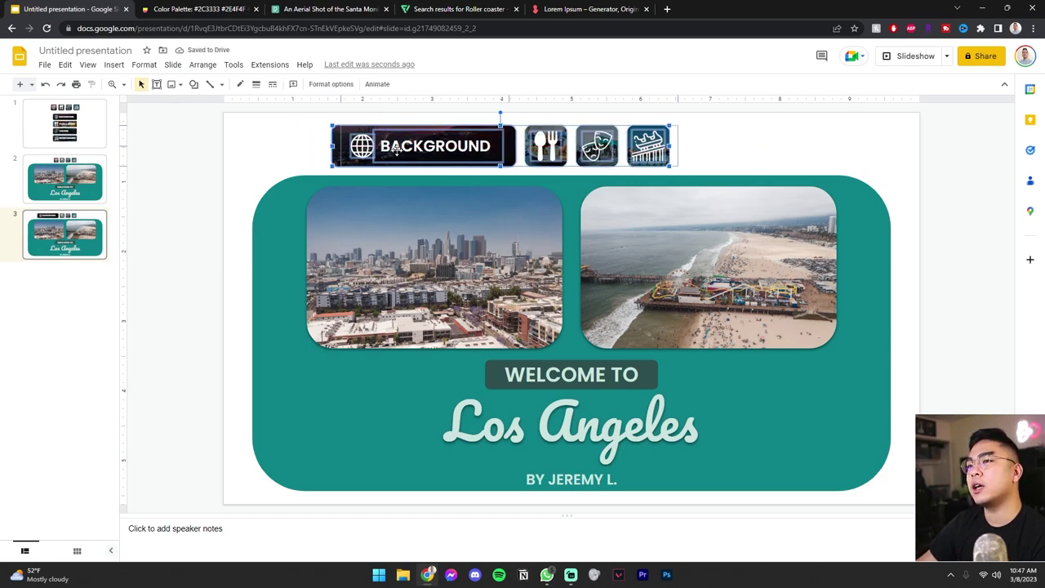
pyautogui.moveTo(429, 149); pyautogui.dragTo(456, 149)
pyautogui.click(820, 147)
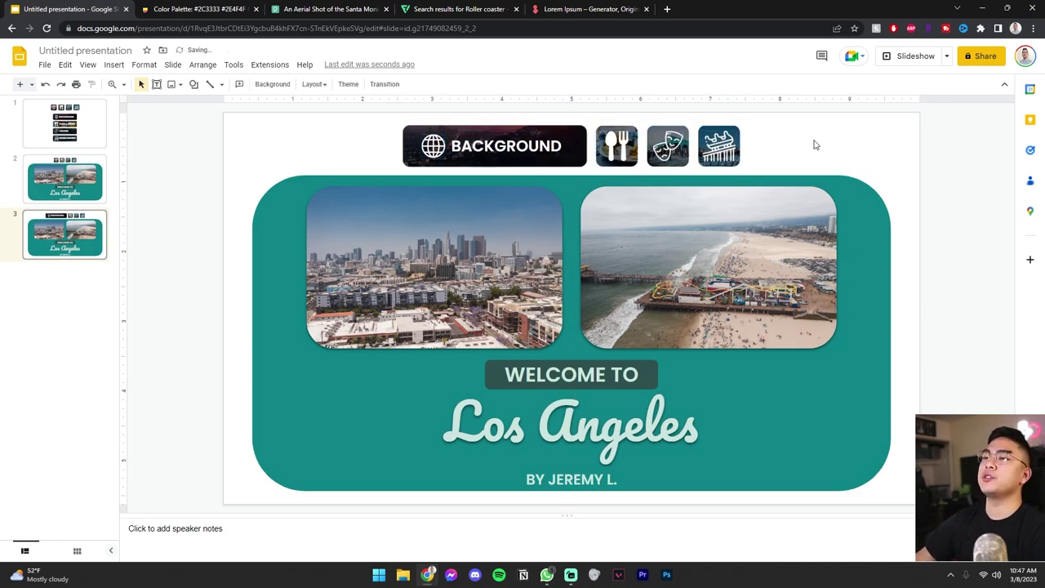
# - Delete both photos and the dark bar behind WELCOME TO from slide 3
pyautogui.click(492, 237)
pyautogui.press('Delete')
pyautogui.click(643, 249)
pyautogui.press('Delete')
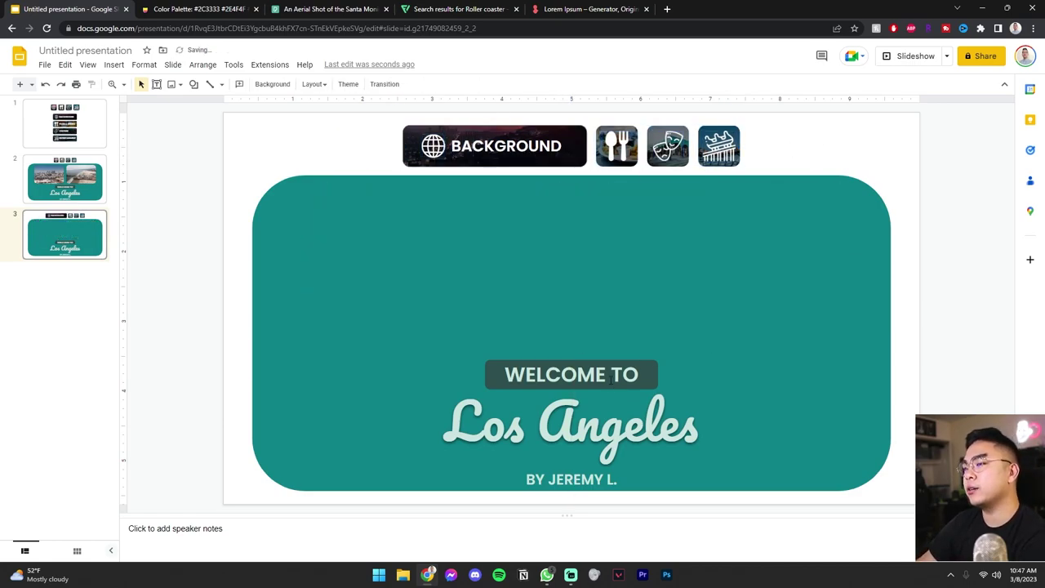
pyautogui.click(651, 372)
pyautogui.press('Delete')
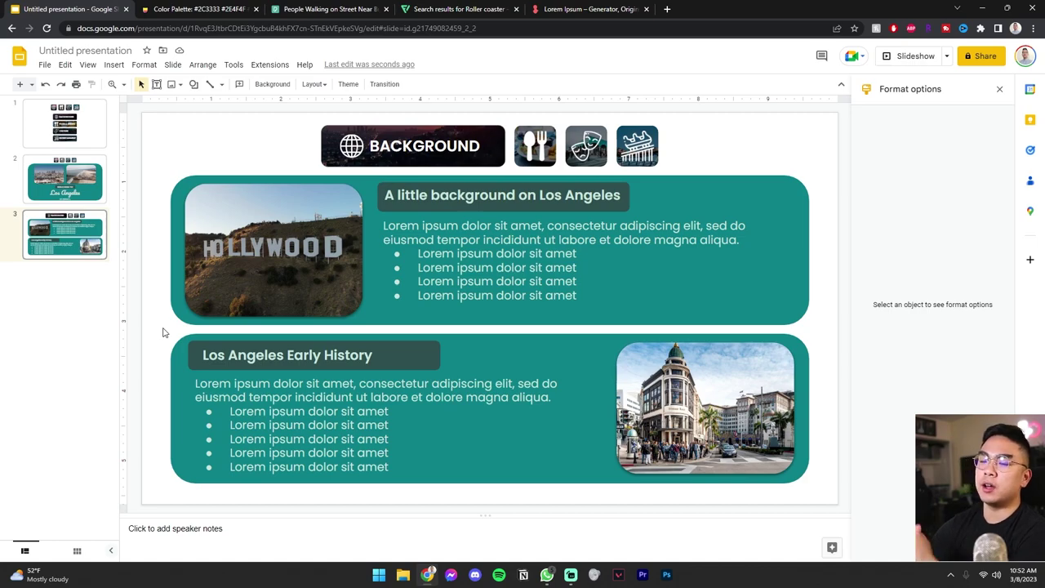
# - Shorten the dark bar behind the "Los Angeles Early History" heading so that it ends just past the text
pyautogui.click(423, 352)
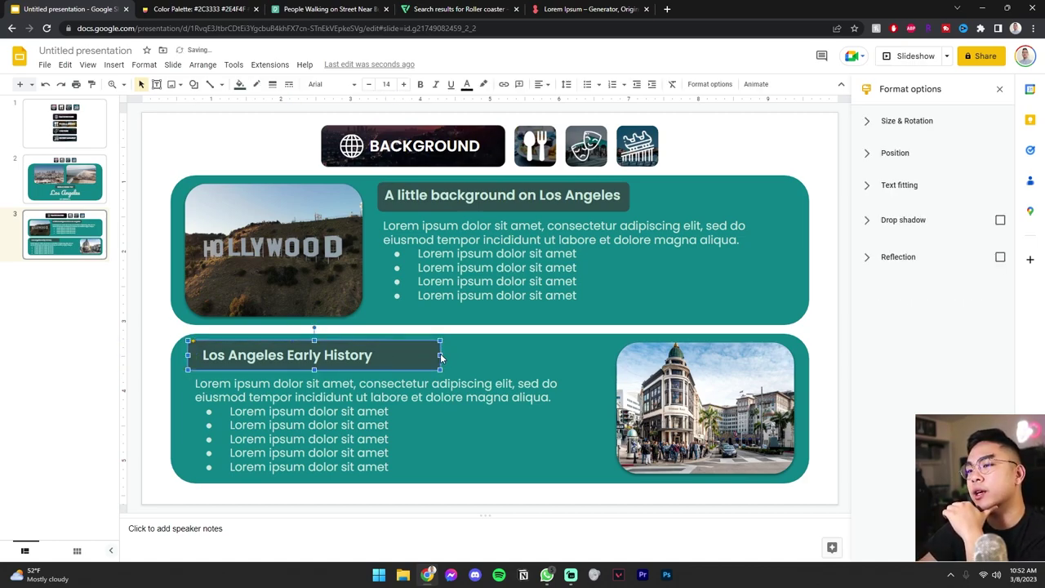
pyautogui.moveTo(439, 355); pyautogui.dragTo(383, 354)
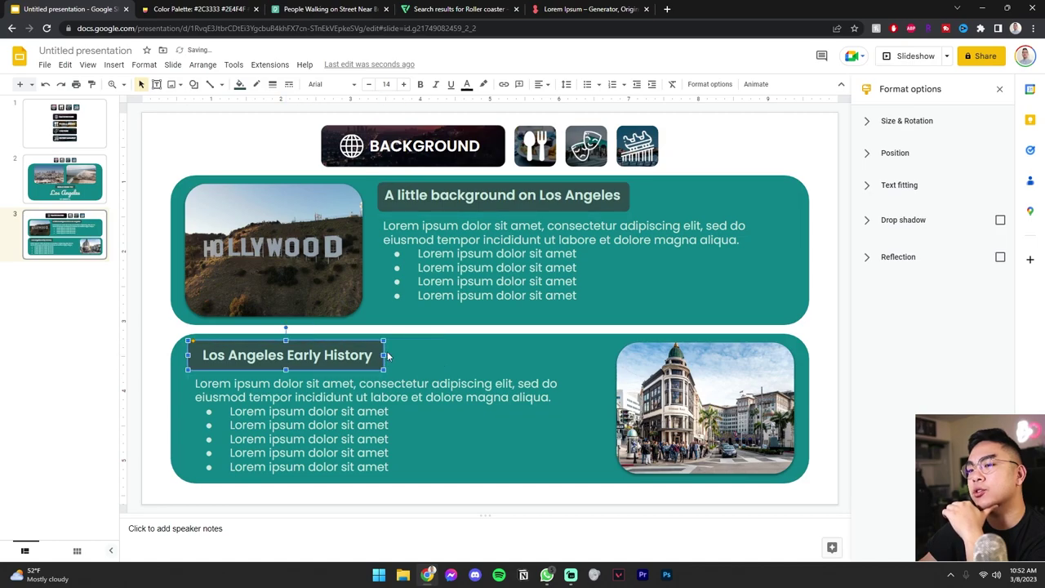
pyautogui.click(138, 276)
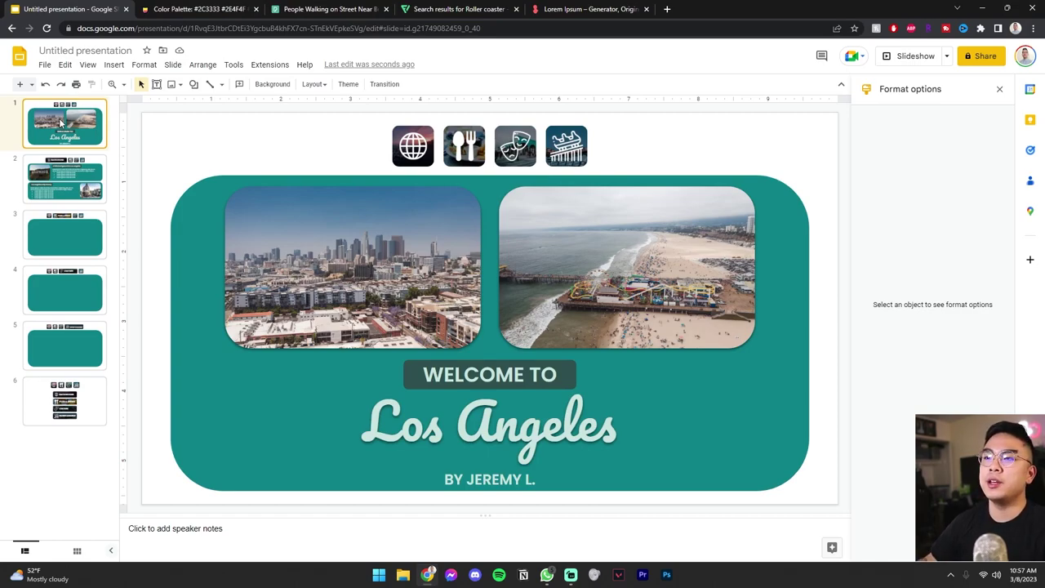
# - Review the icon rows and content areas of the welcome, Background, Food & Drinks, Culture and Entertainment slides
pyautogui.moveTo(351, 133); pyautogui.dragTo(687, 147)
pyautogui.click(687, 146)
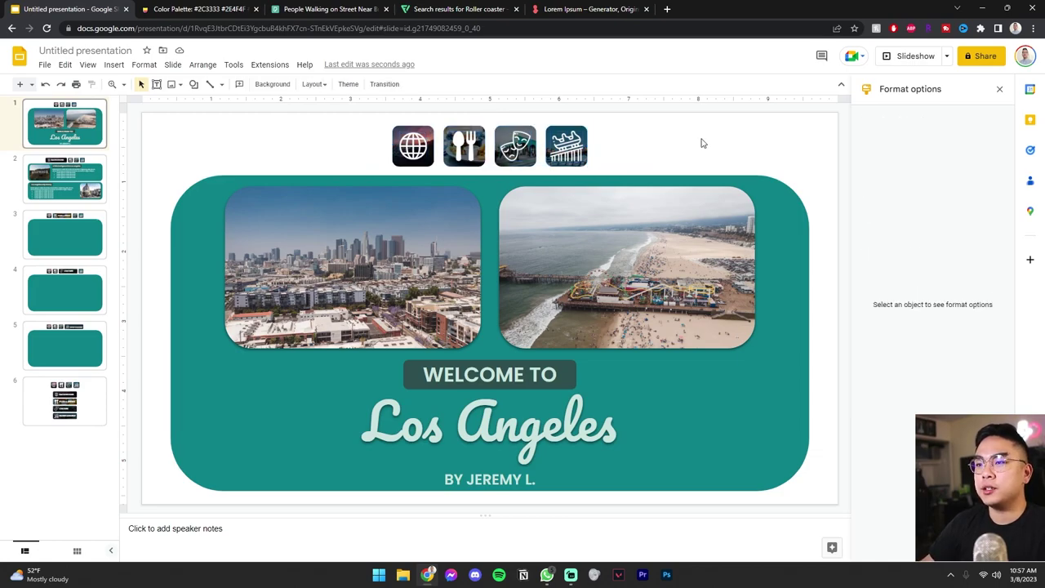
pyautogui.moveTo(318, 128); pyautogui.dragTo(727, 156)
pyautogui.click(717, 150)
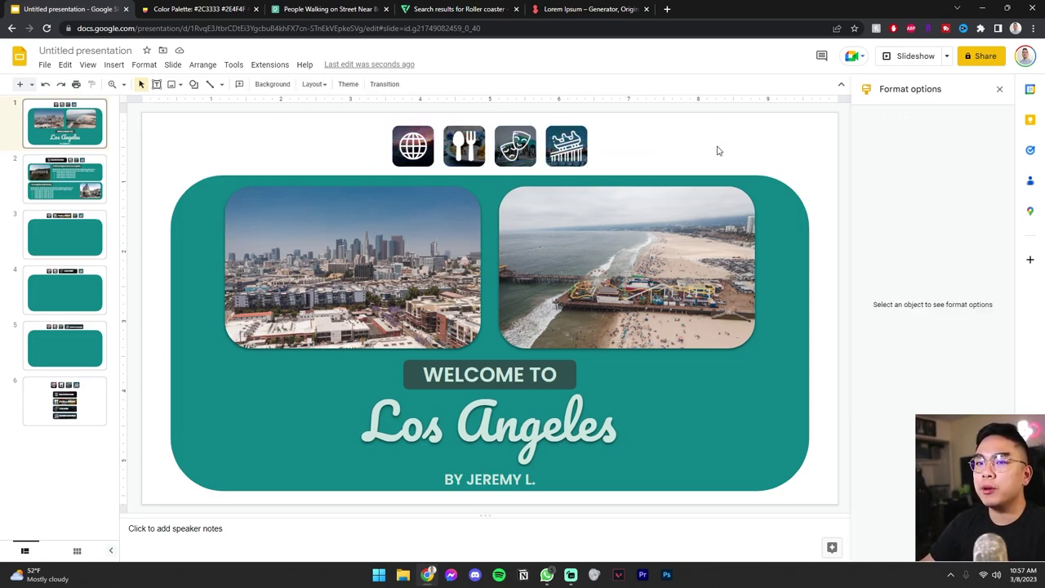
pyautogui.click(90, 170)
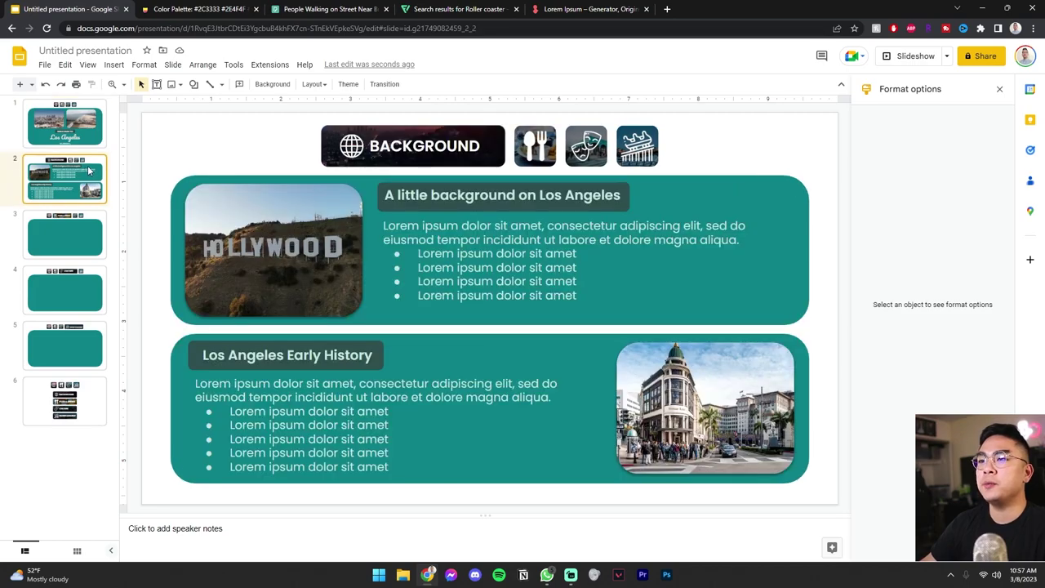
pyautogui.moveTo(277, 133); pyautogui.dragTo(478, 165)
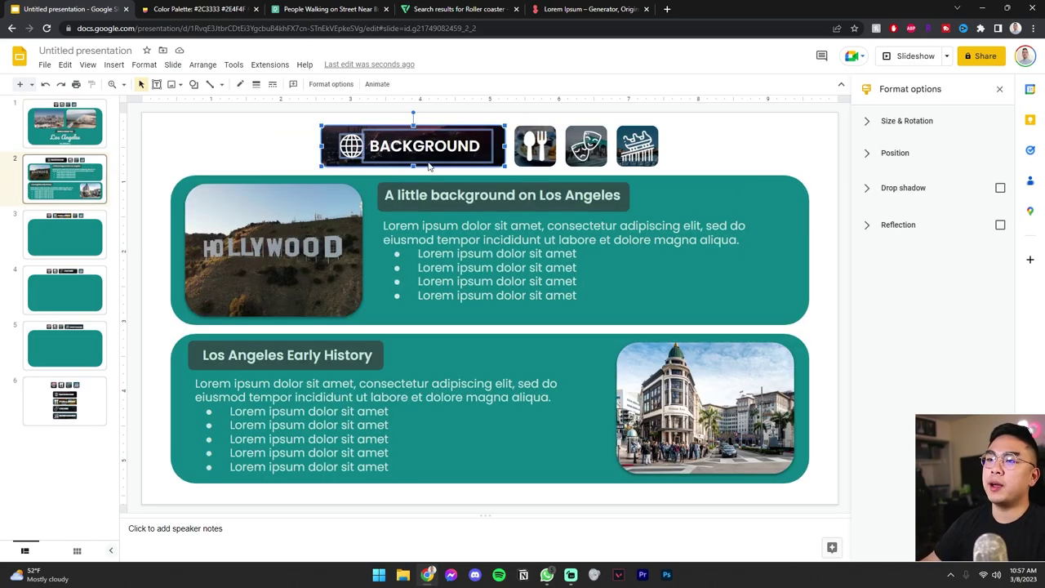
pyautogui.click(281, 147)
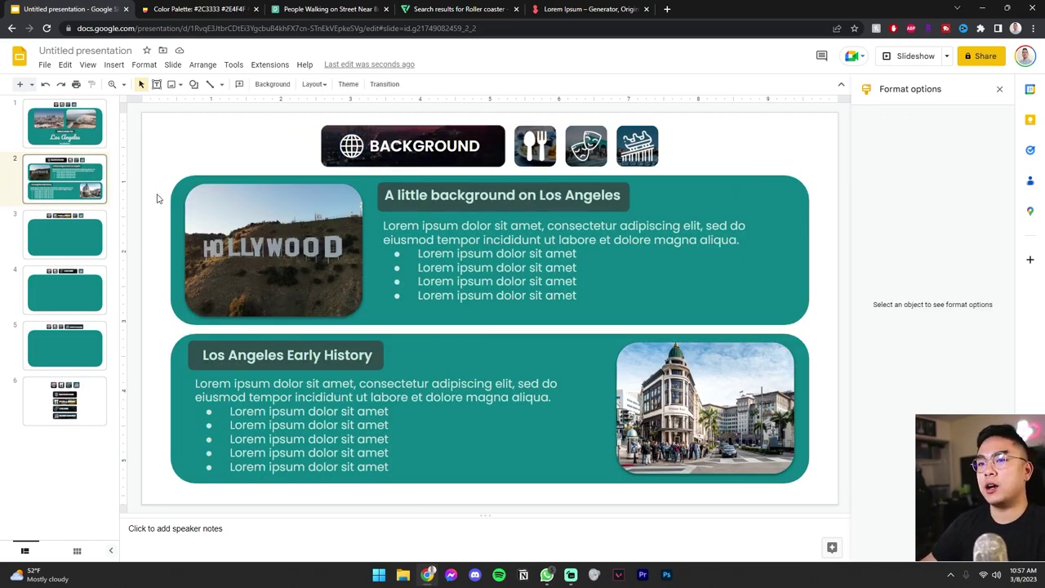
pyautogui.moveTo(158, 198); pyautogui.dragTo(843, 438)
pyautogui.click(841, 438)
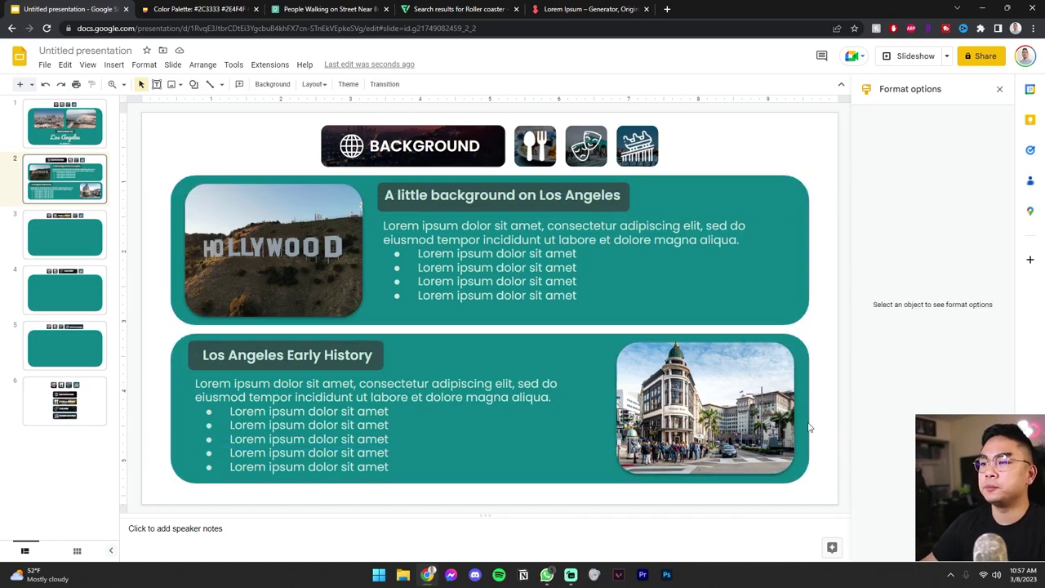
pyautogui.press('Down')
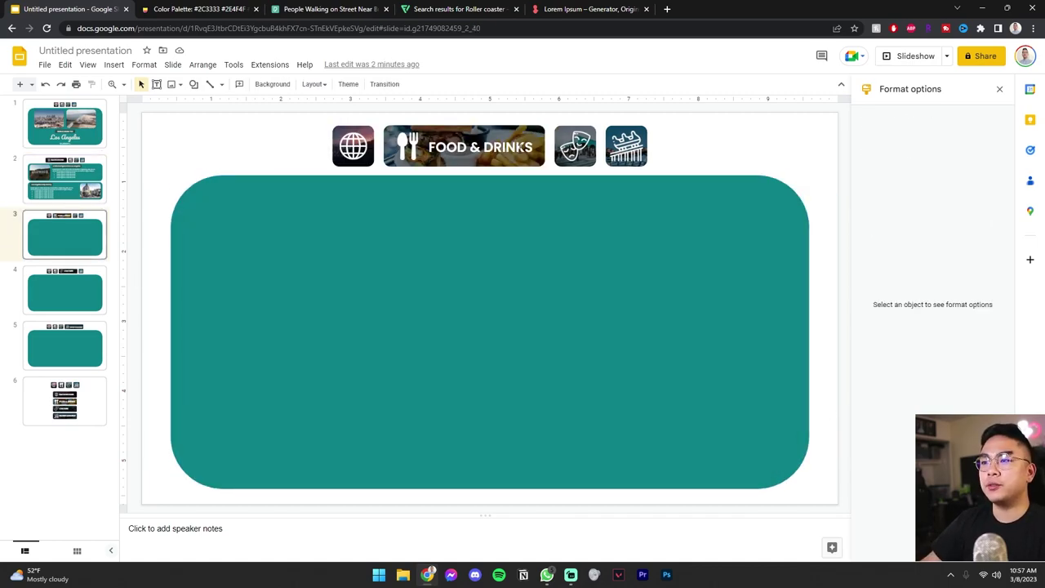
pyautogui.click(81, 281)
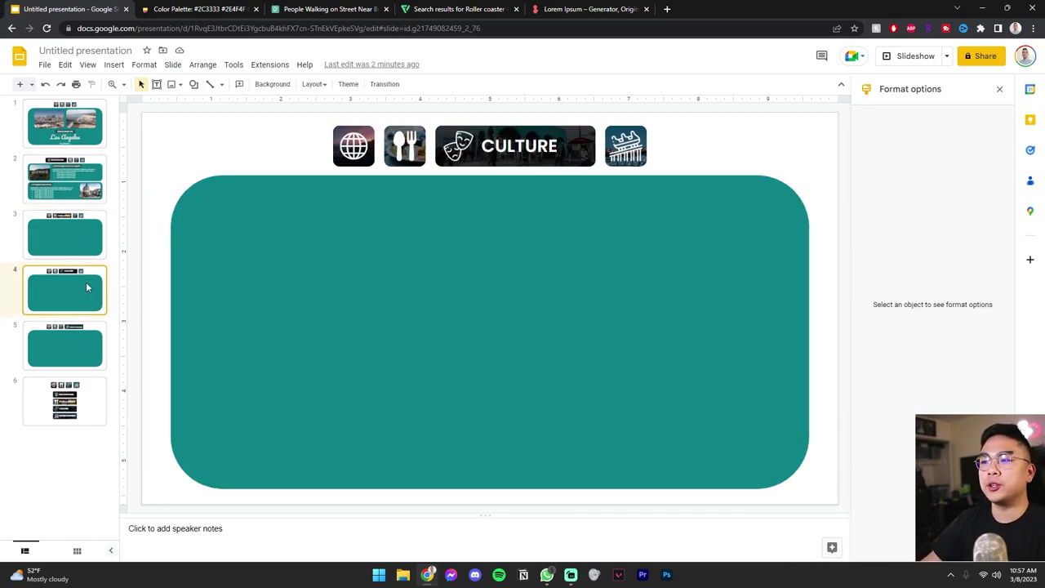
pyautogui.click(73, 334)
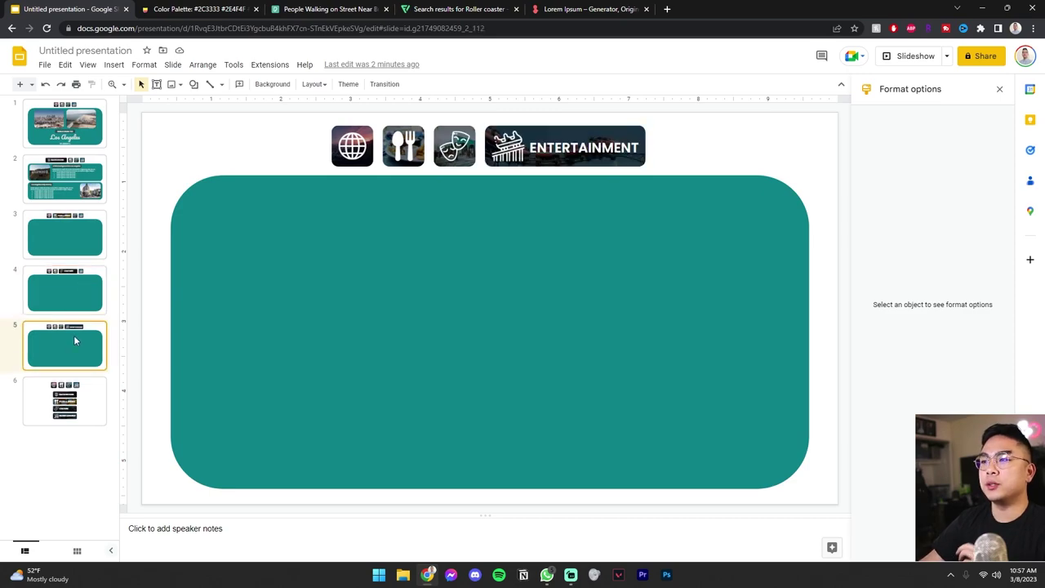
pyautogui.click(82, 196)
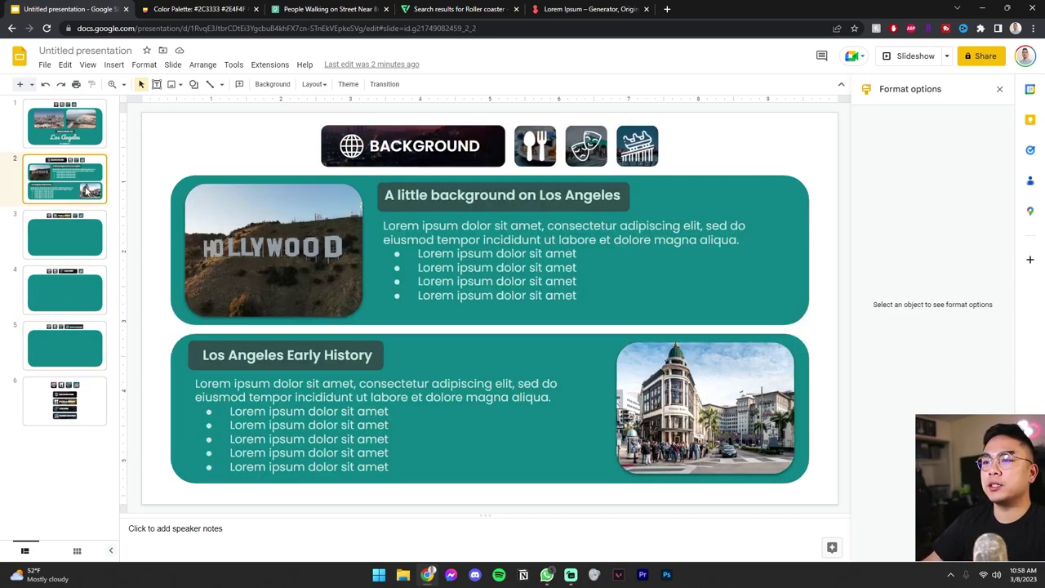